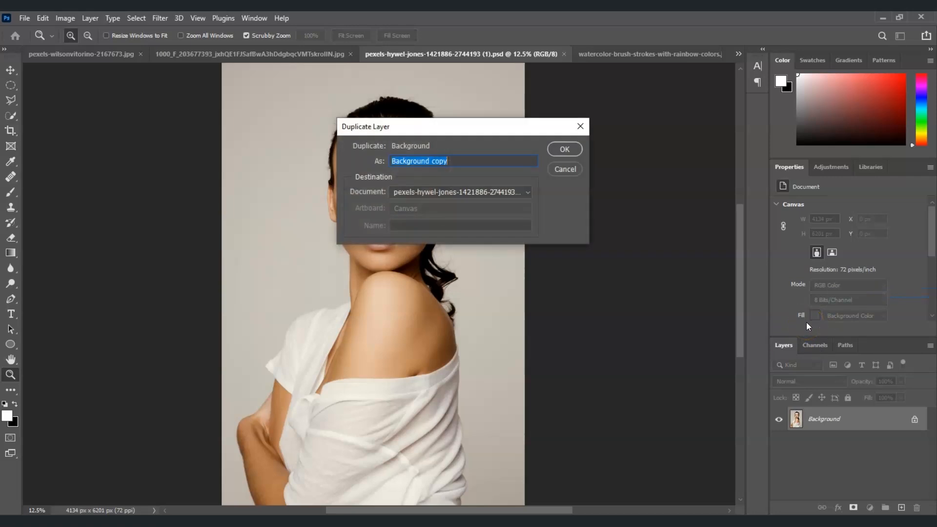
Duplicate the Background layer under the name Desaturate and desaturate the duplicate to black and white.
type("Desaturate")
left_click(566, 150)
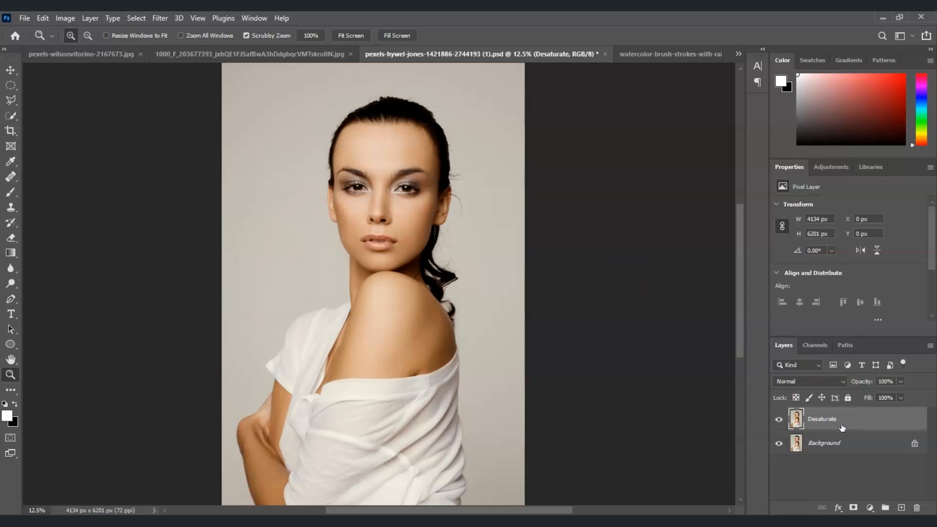
left_click(67, 18)
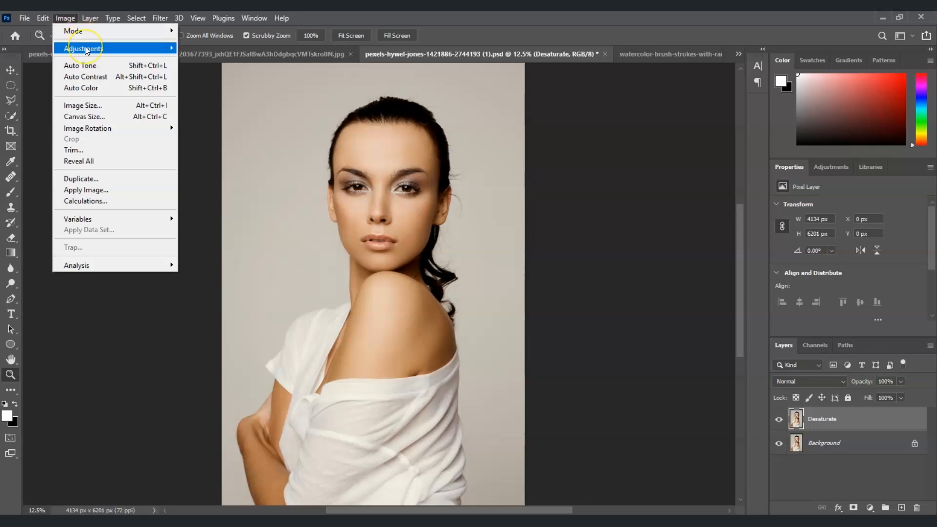
left_click(138, 49)
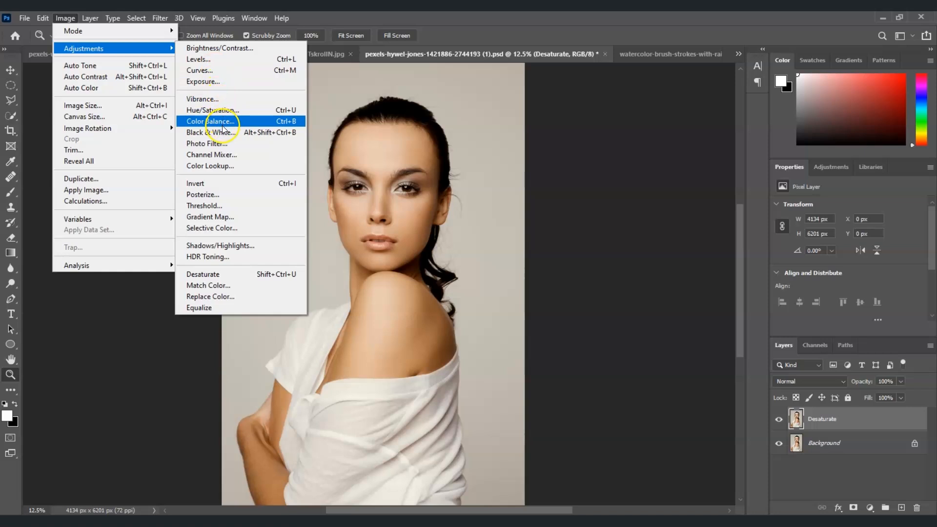
left_click(253, 277)
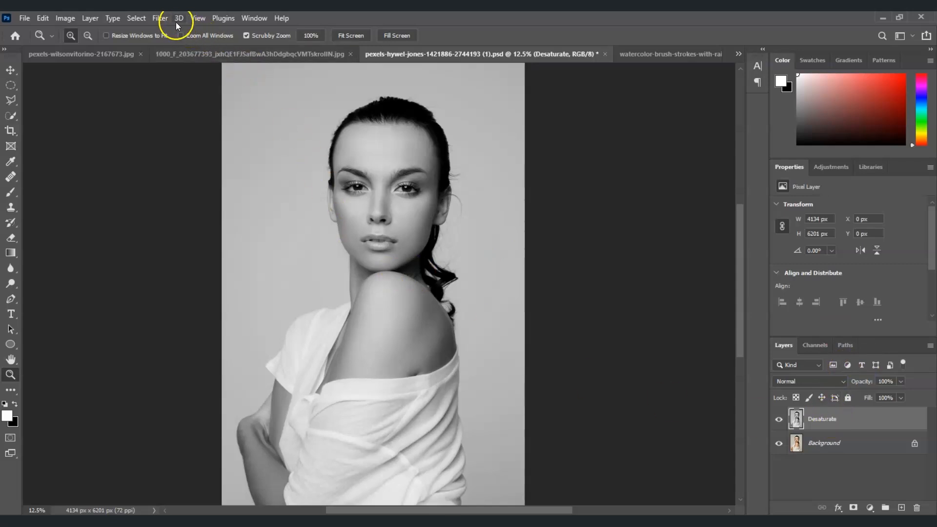
Apply a Gaussian Blur with a radius of 3.0 pixels to the Desaturate layer.
left_click(161, 19)
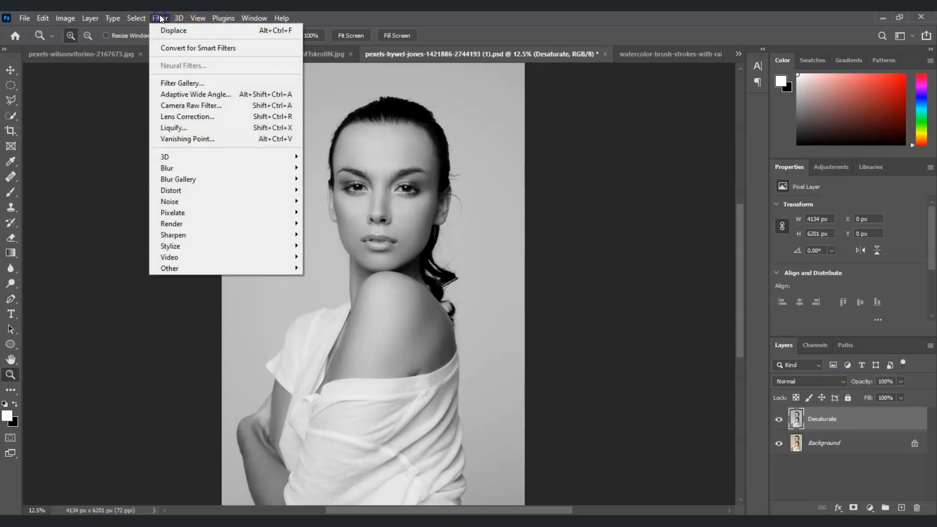
mouse_move(192, 168)
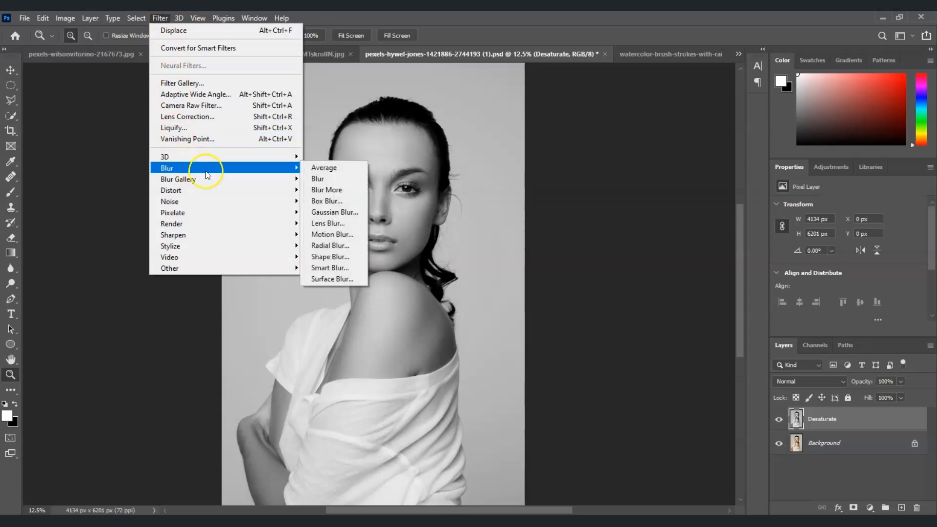
left_click(341, 212)
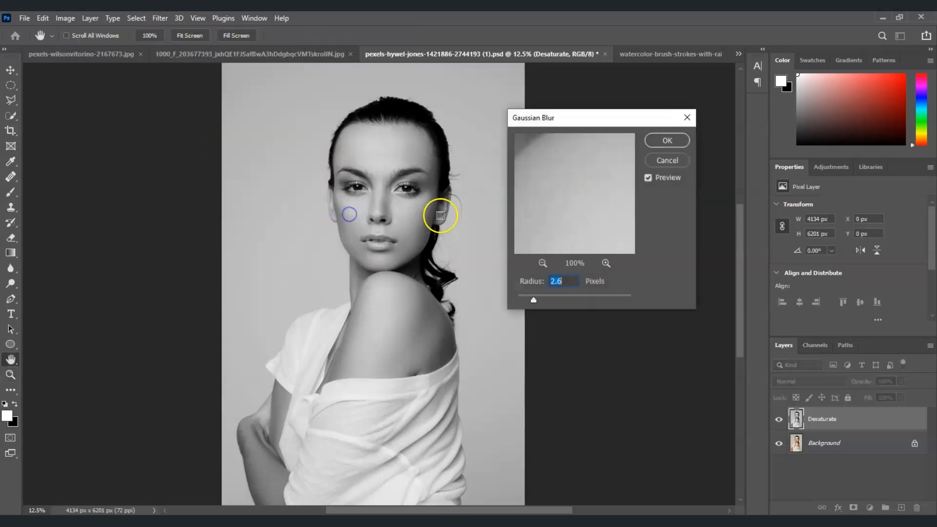
left_click(539, 298)
left_click_drag(539, 299, 535, 300)
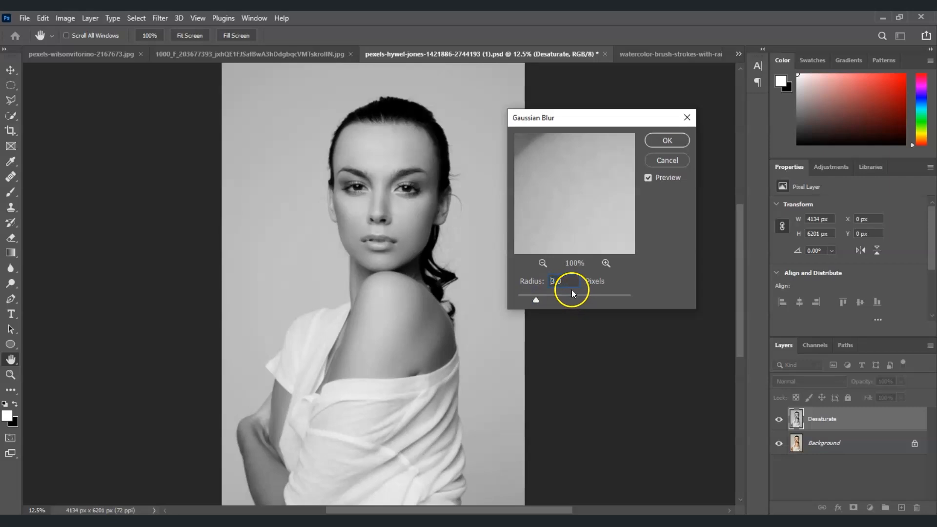
key("Return")
key("z")
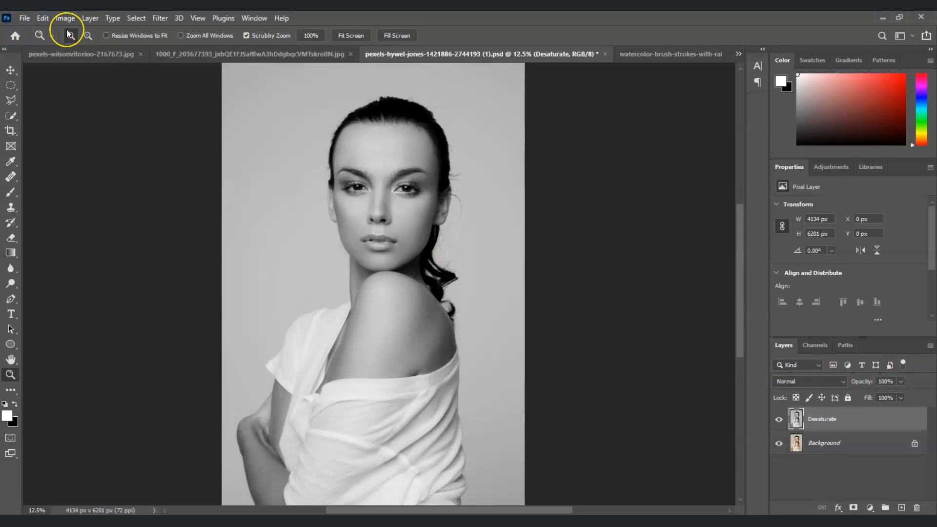
Save the document as a Photoshop file named Deasturated in the Downloads folder.
left_click(24, 18)
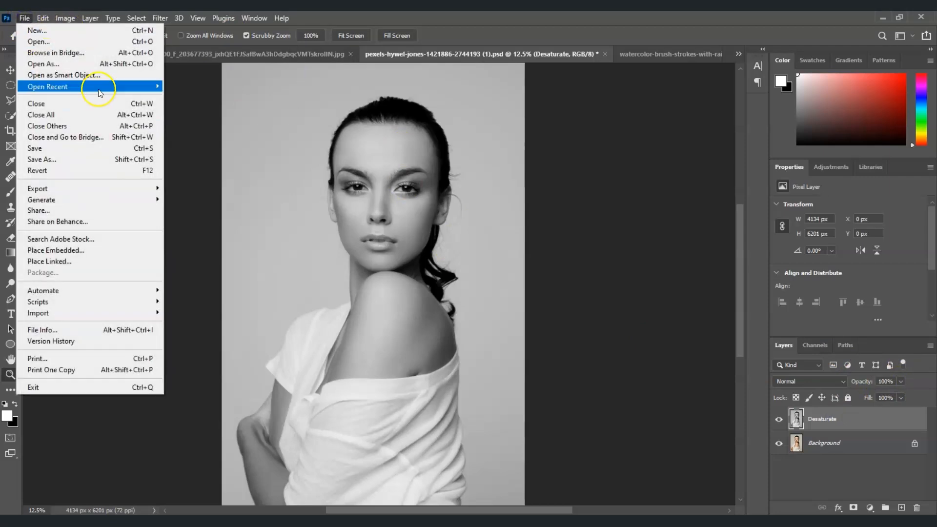
left_click(98, 159)
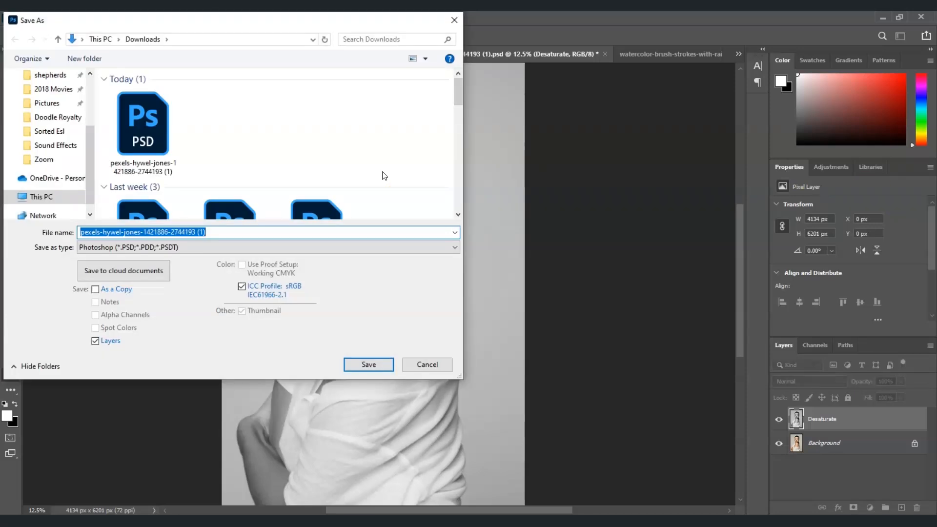
type("Deas")
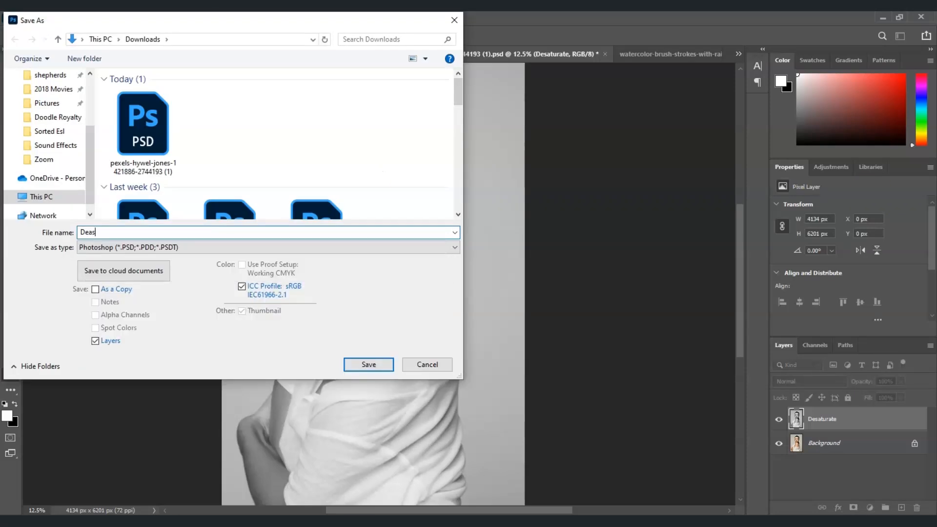
type("turated")
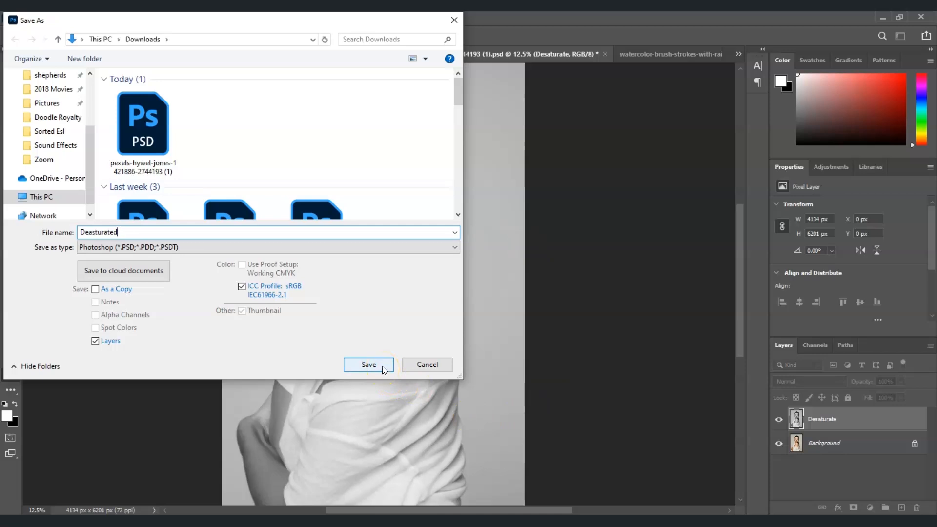
left_click(382, 367)
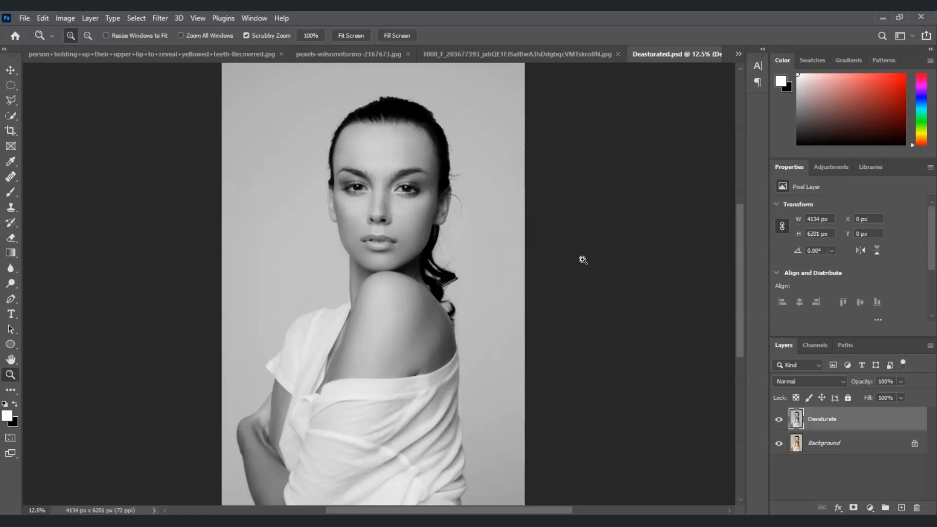
left_click(586, 257)
Delete the Desaturate layer so that only the colour portrait remains in the document.
left_click(854, 469)
left_click(843, 419)
key("Delete")
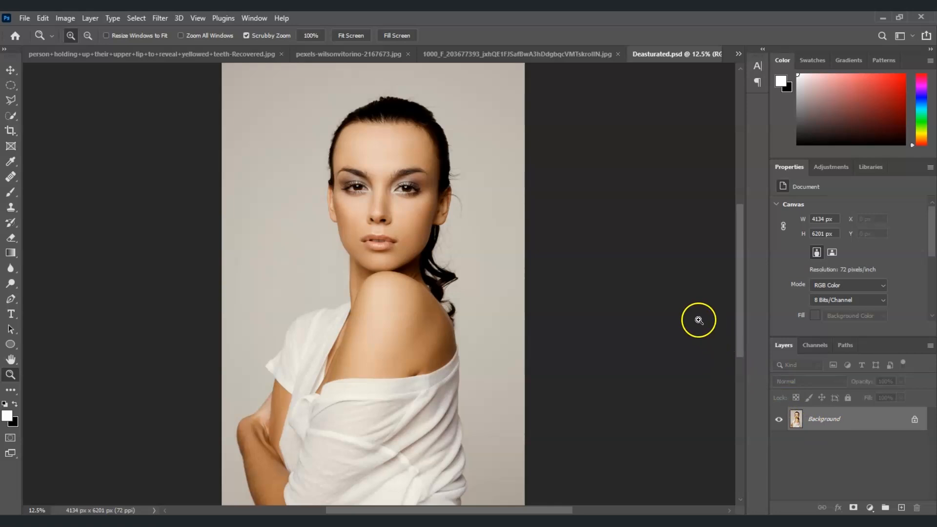
Copy the watercolor-brush-strokes-with-rainbow-colors.jpg image into Deasturated.psd as a layer covering the woman's head and shoulder.
left_click(738, 55)
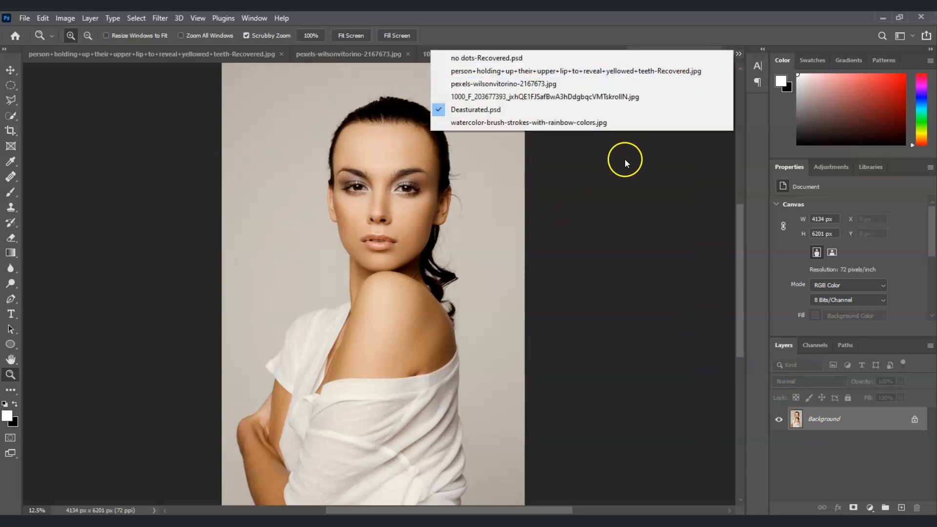
left_click(611, 123)
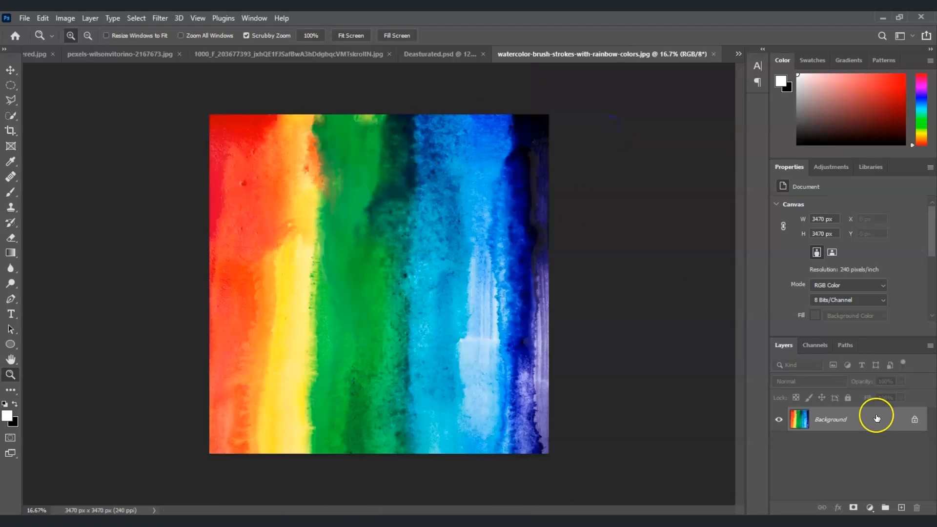
left_click(9, 73)
left_click(357, 213)
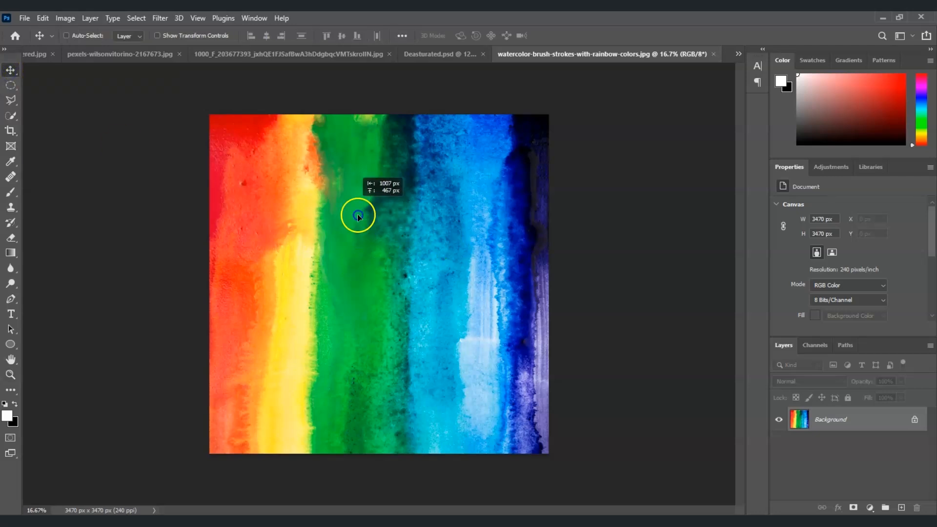
left_click(420, 58)
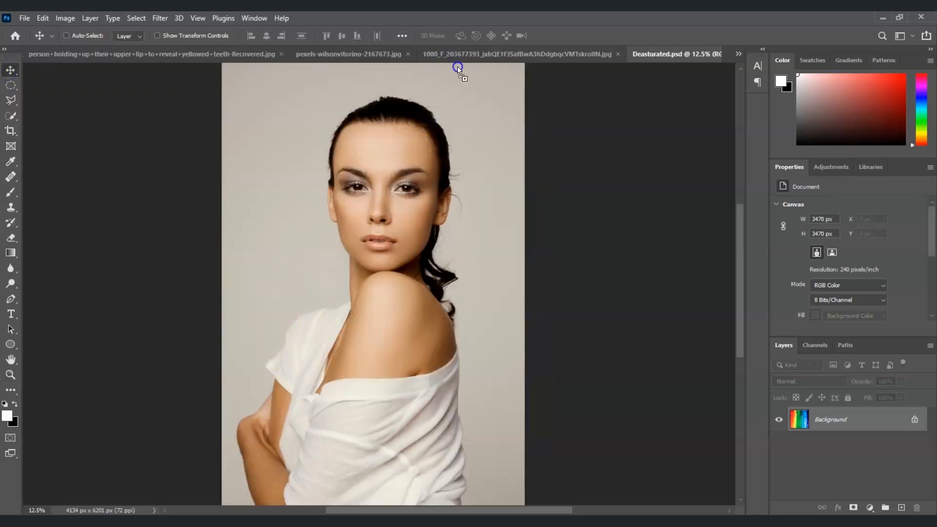
left_click_drag(378, 251, 411, 225)
left_click_drag(348, 222, 354, 224)
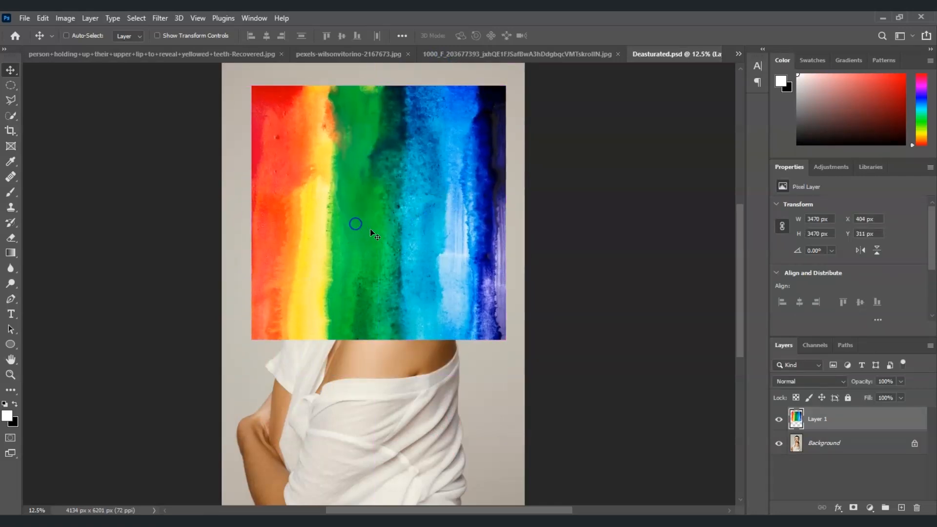
Set the opacity of the rainbow layer to 50%.
left_click(902, 383)
left_click_drag(903, 394, 874, 395)
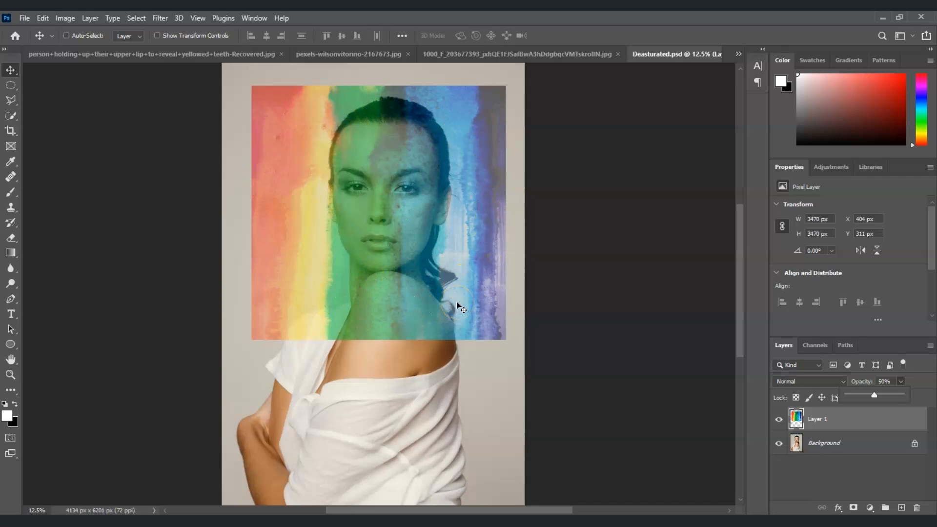
left_click(838, 427)
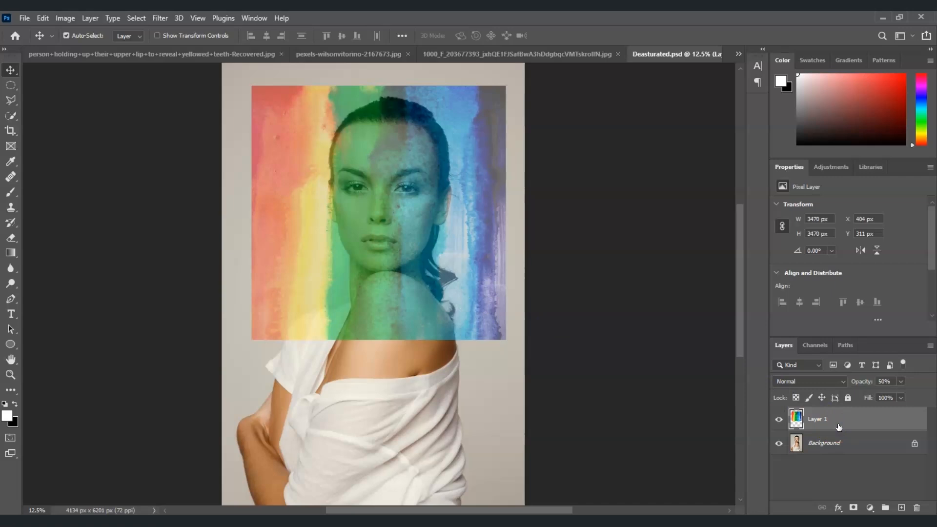
Scale the rainbow layer down to about 59% and position it over the woman's face.
key("ctrl+t")
left_click(486, 247)
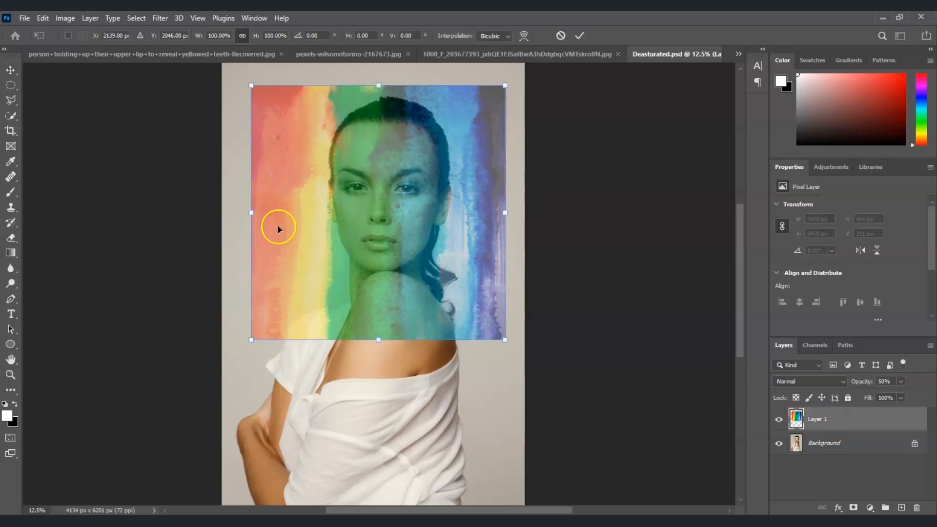
left_click_drag(252, 86, 320, 154)
left_click_drag(464, 296, 443, 236)
left_click_drag(390, 95, 391, 123)
left_click_drag(382, 205, 382, 201)
left_click_drag(390, 117, 391, 124)
left_click_drag(388, 184, 386, 181)
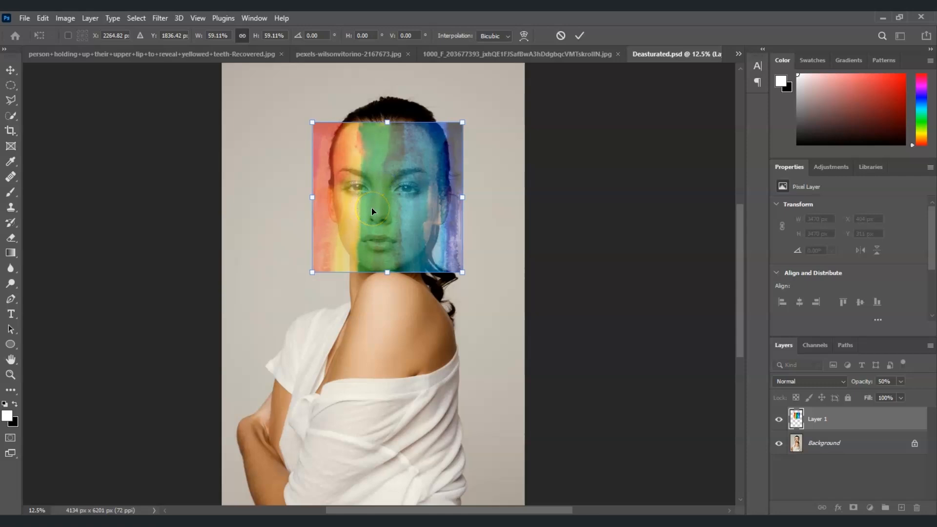
left_click(561, 323)
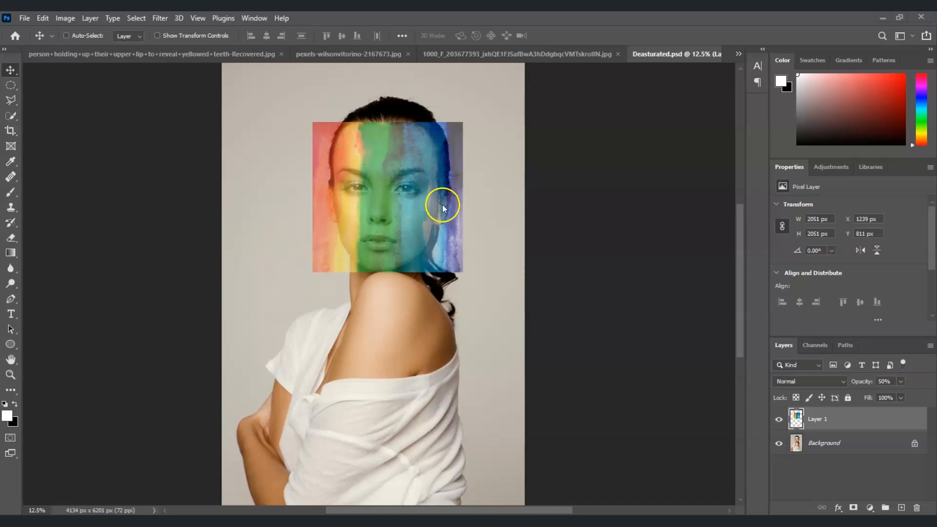
Apply the Displace filter to the rainbow layer with both scales at 8 and Stretch To Fit, using Deasturated.psd as the displacement map.
left_click(160, 19)
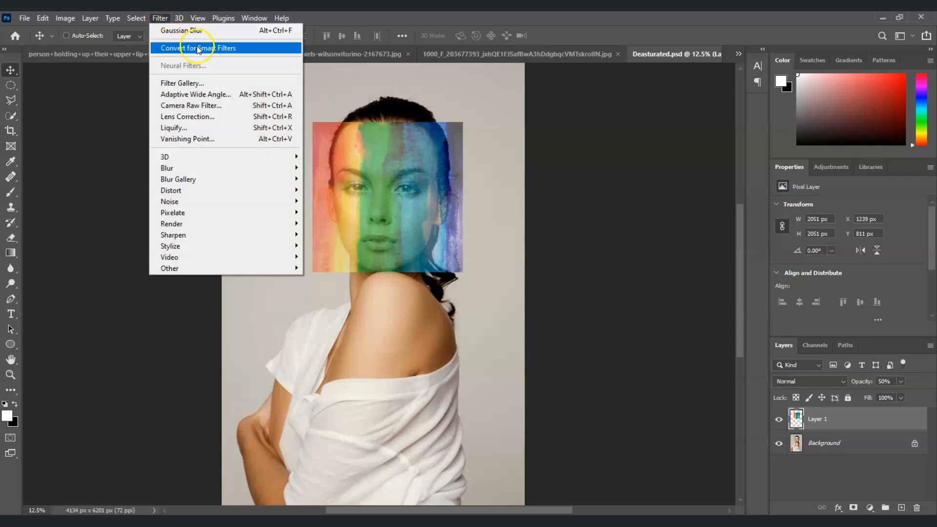
mouse_move(237, 194)
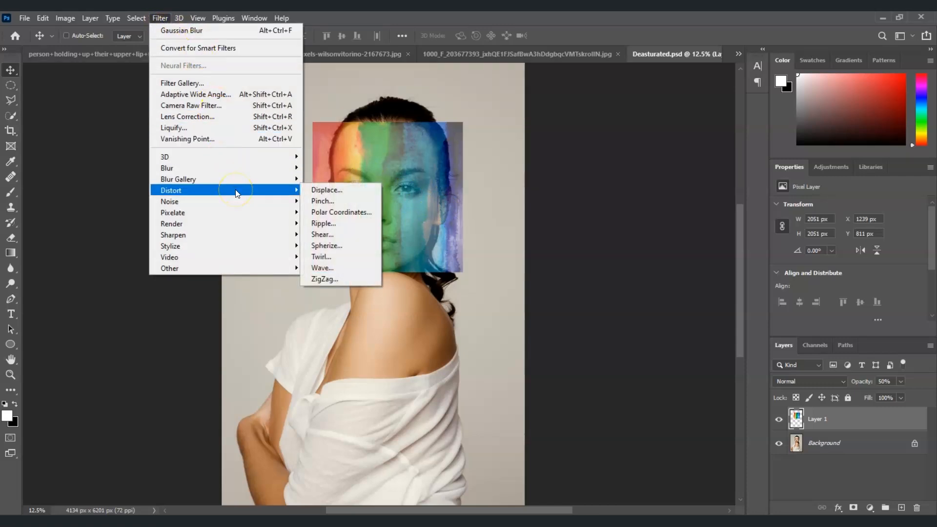
left_click(351, 192)
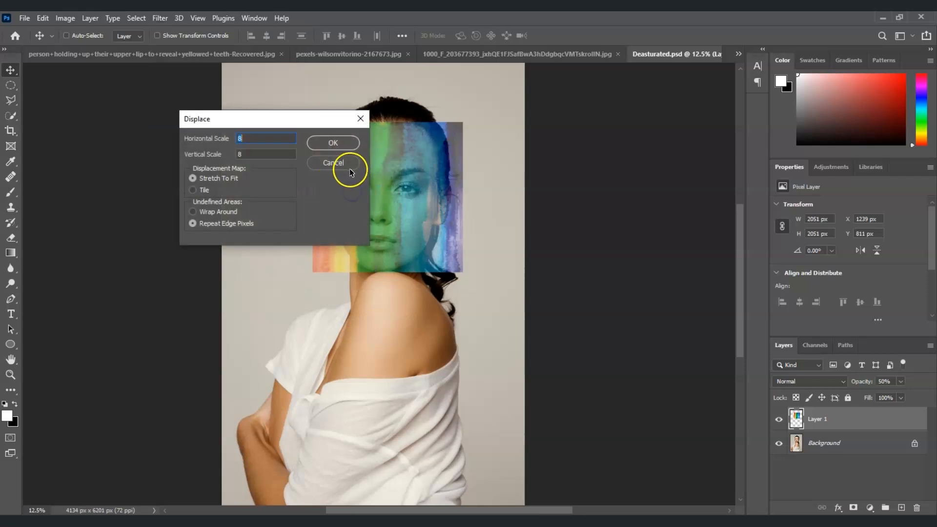
left_click_drag(201, 115, 548, 91)
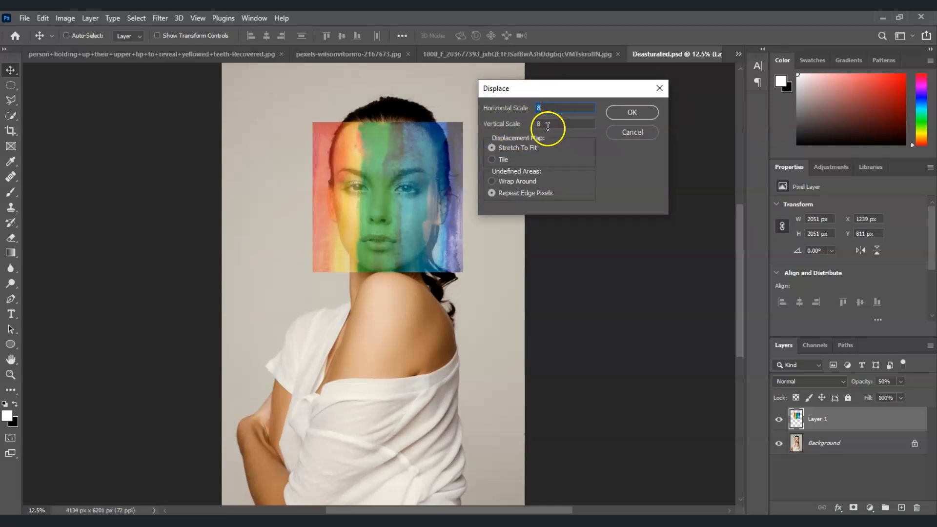
left_click(650, 109)
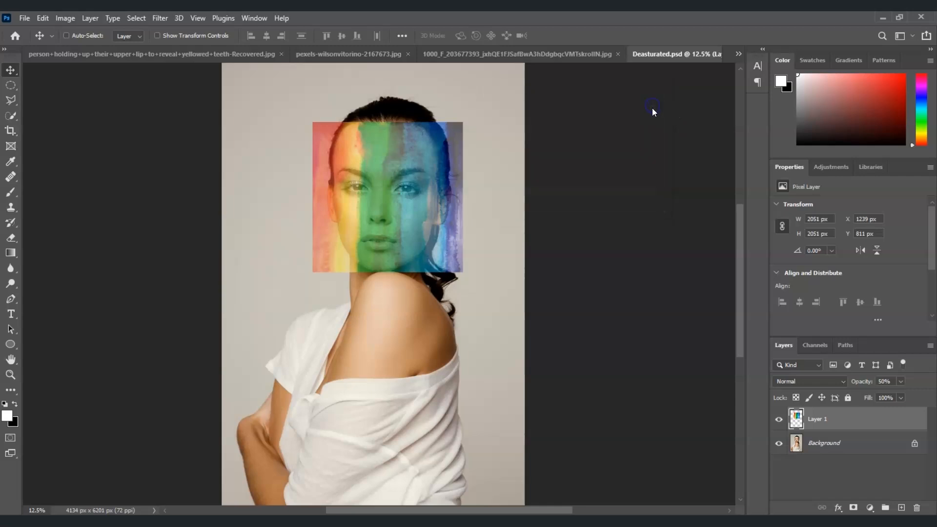
left_click_drag(230, 16, 710, 46)
left_click(598, 153)
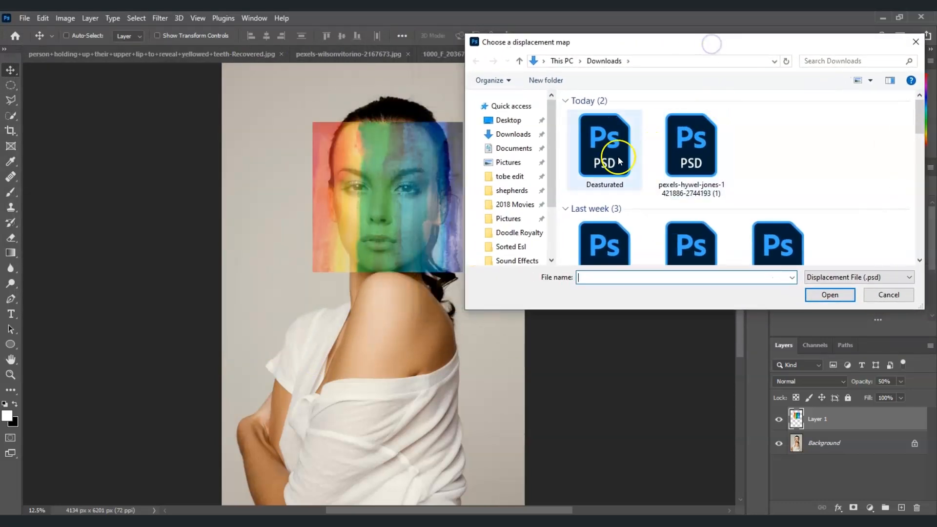
left_click(596, 155)
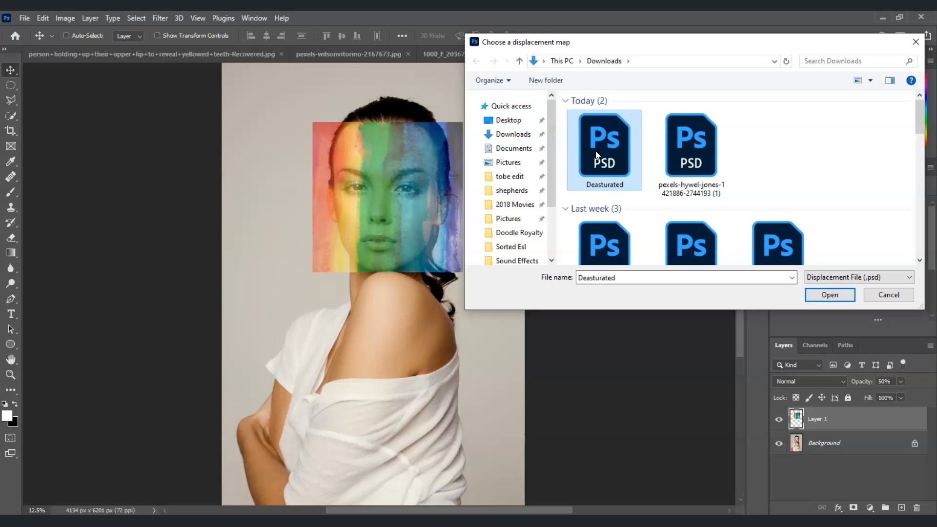
left_click(835, 296)
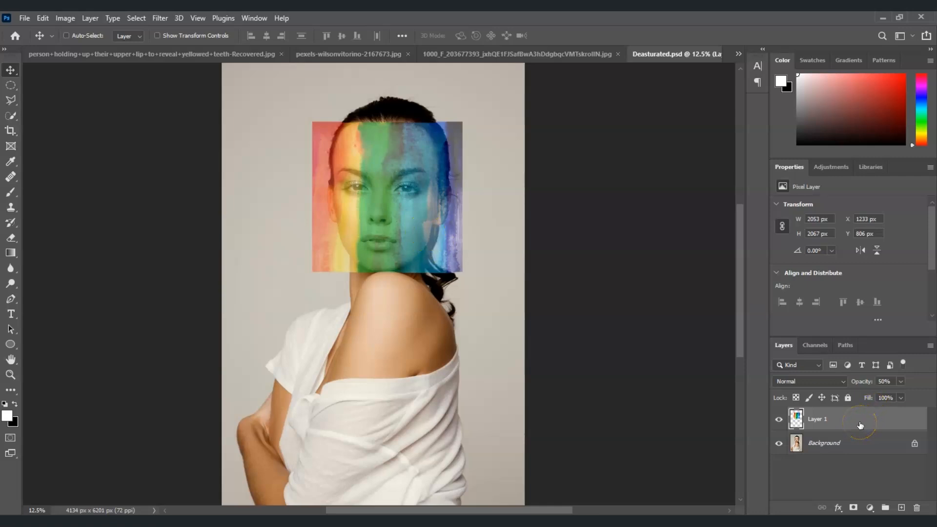
Rename the rainbow layer as Paint.
left_click(821, 421)
right_click(821, 420)
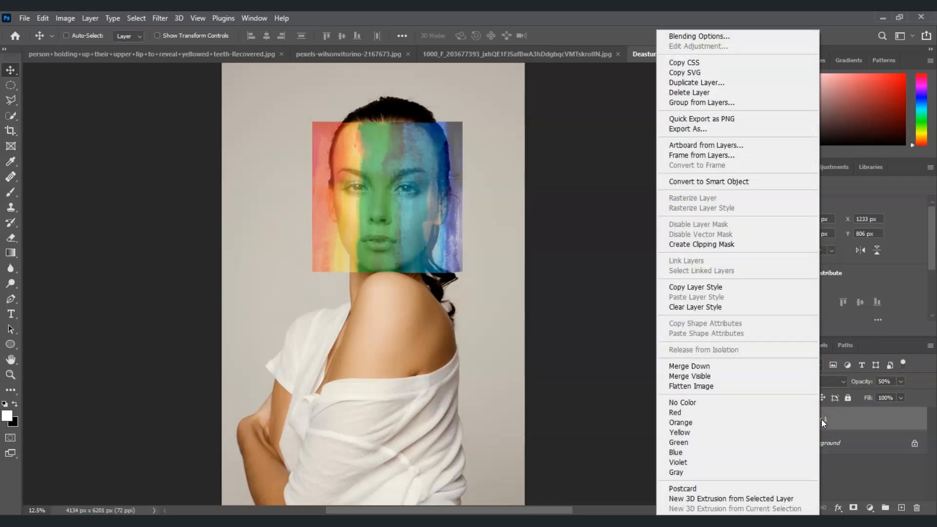
left_click(822, 421)
double_click(822, 421)
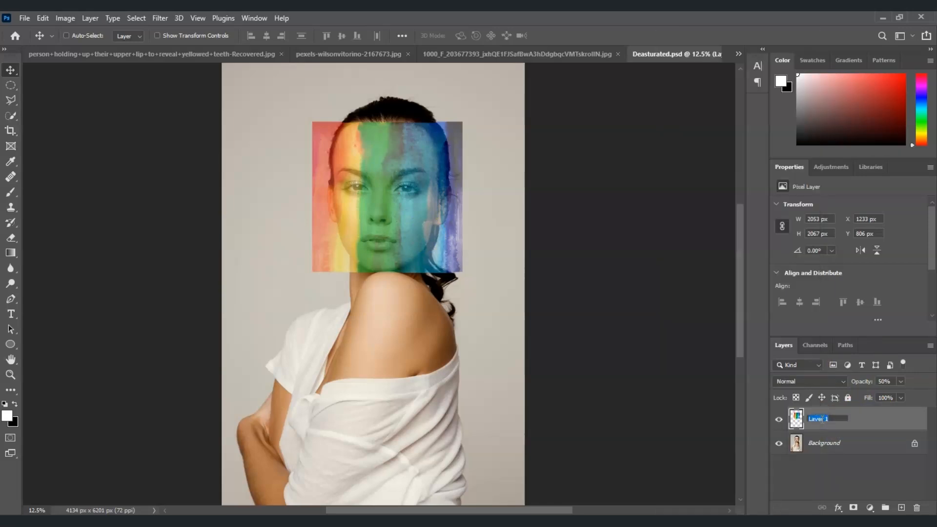
type("PA")
type("aint")
left_click(914, 428)
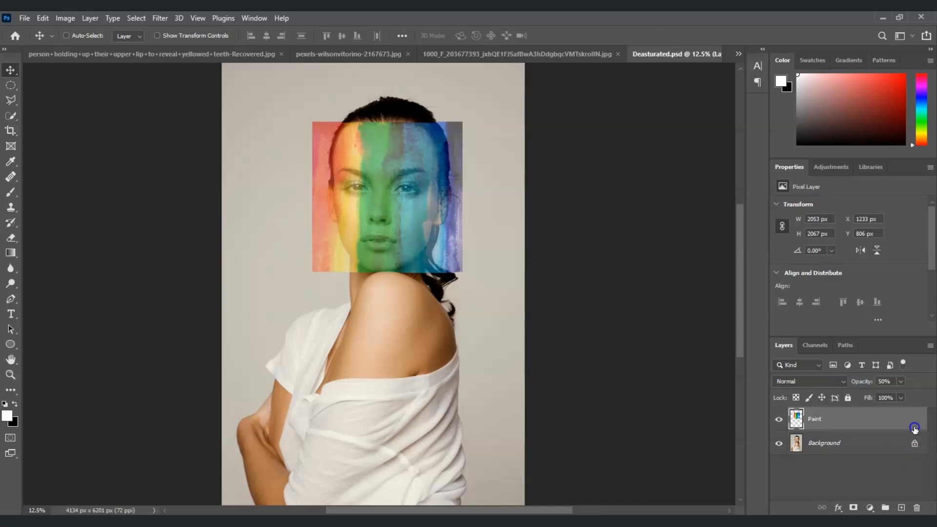
Raise the Paint layer's opacity to 100% in its blending options.
left_click(875, 418)
double_click(846, 419)
left_click_drag(656, 86, 608, 86)
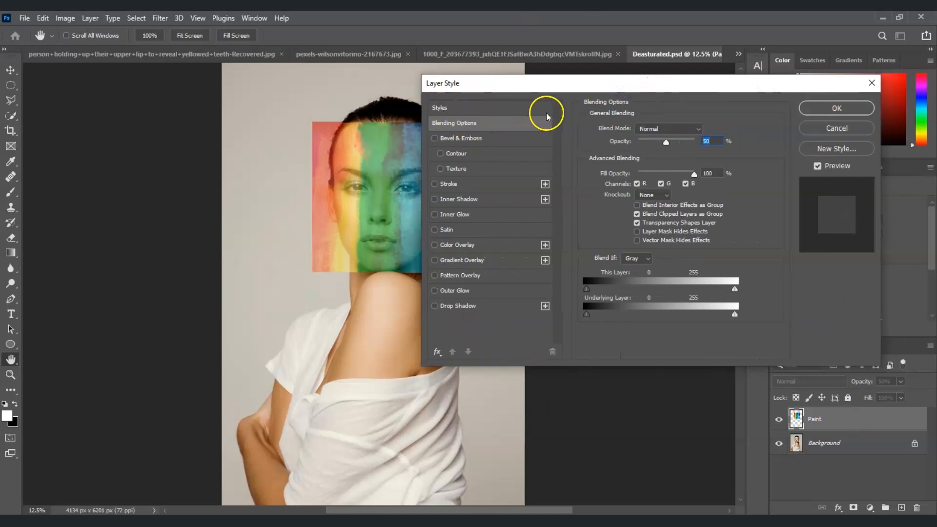
left_click_drag(657, 83, 662, 81)
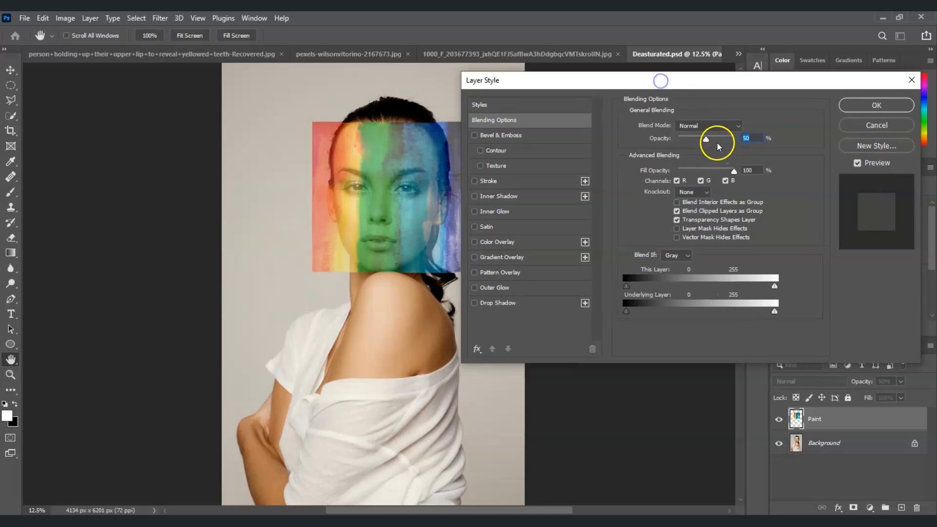
left_click_drag(708, 142, 743, 145)
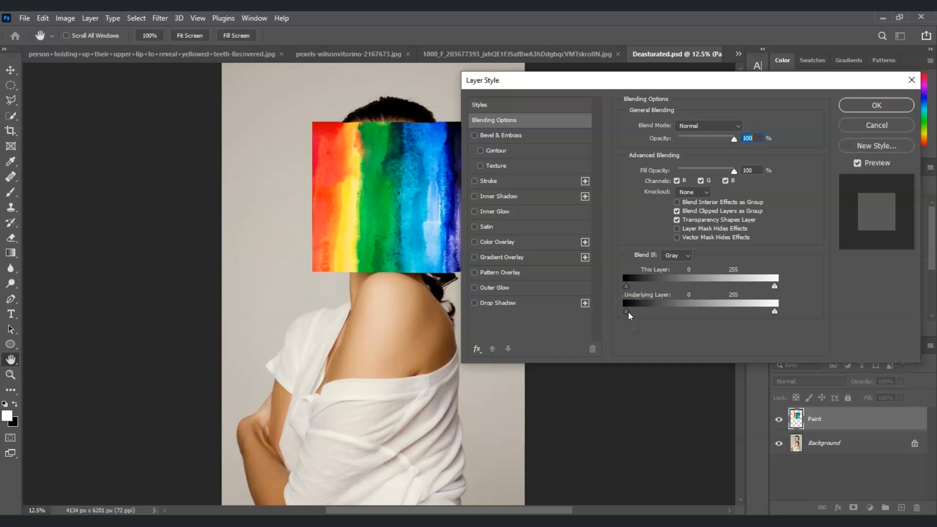
Split the Paint layer's Blend If sliders for the underlying layer to 61/183 and 134/255, and add a black mask hiding the layer.
left_click_drag(629, 313, 740, 317)
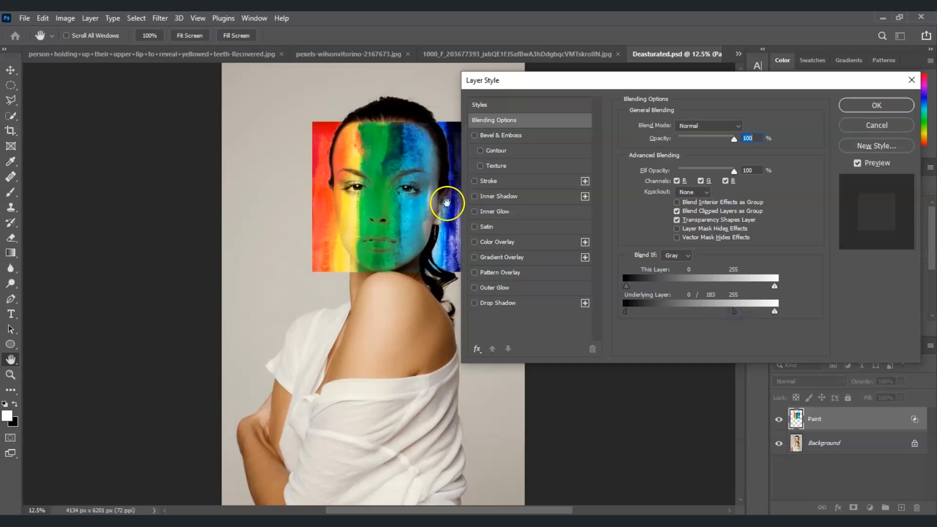
left_click_drag(629, 316, 654, 316)
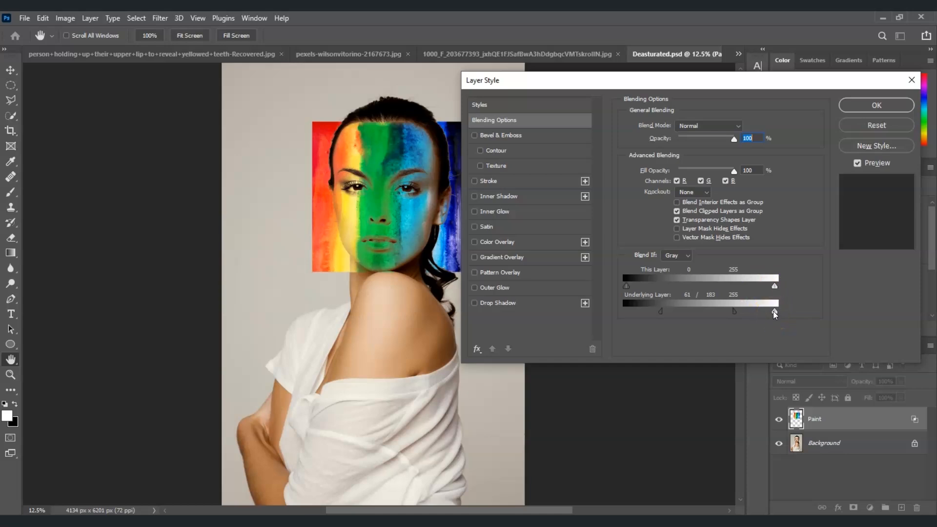
left_click_drag(765, 312, 693, 311)
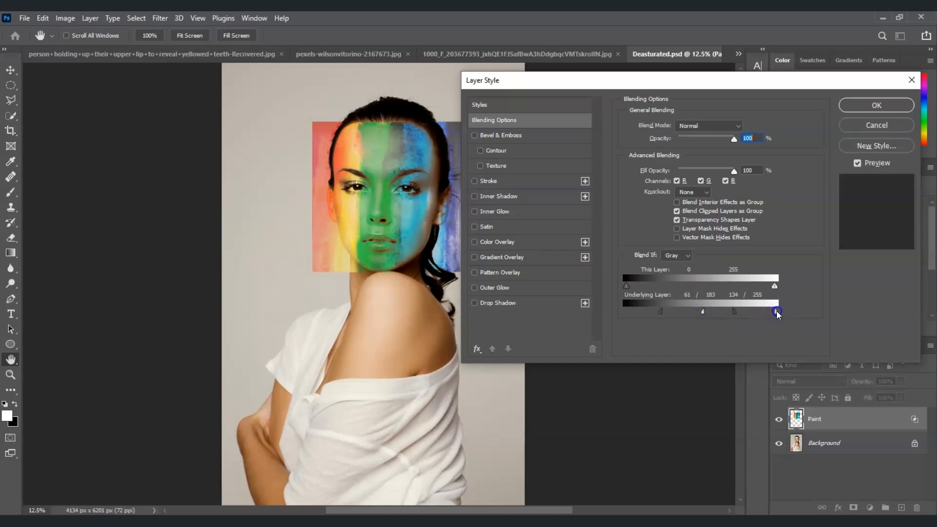
left_click_drag(775, 312, 774, 312)
left_click(869, 107)
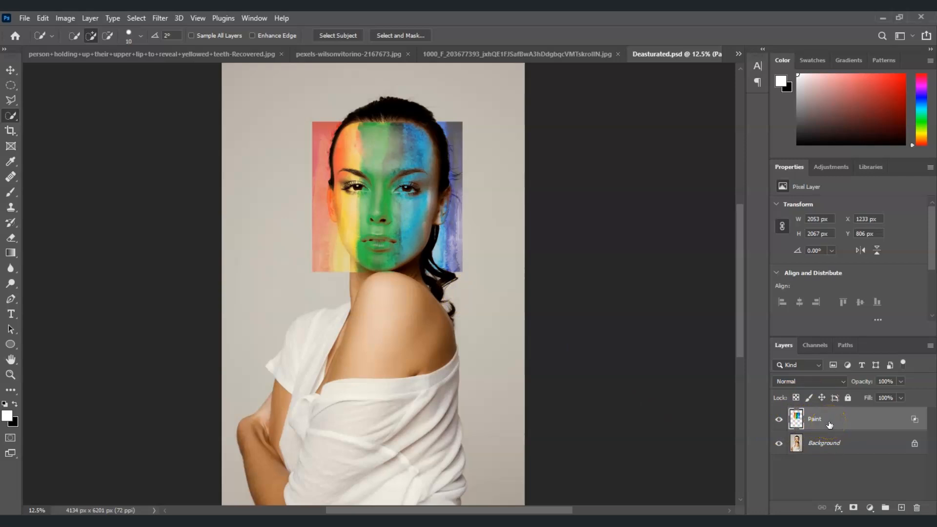
left_click(853, 509, "alt")
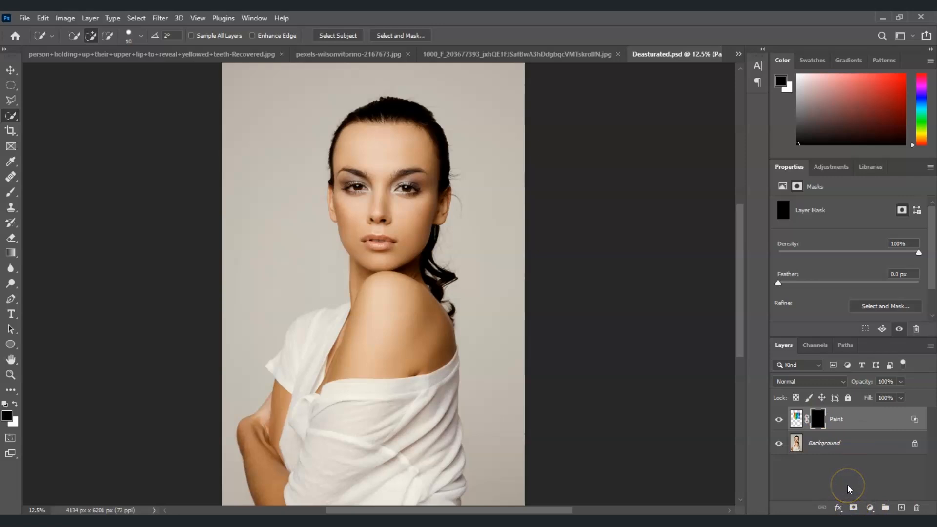
Duplicate the Background layer as Face Selection and move the copy above the Paint layer.
left_click(838, 446)
right_click(837, 445)
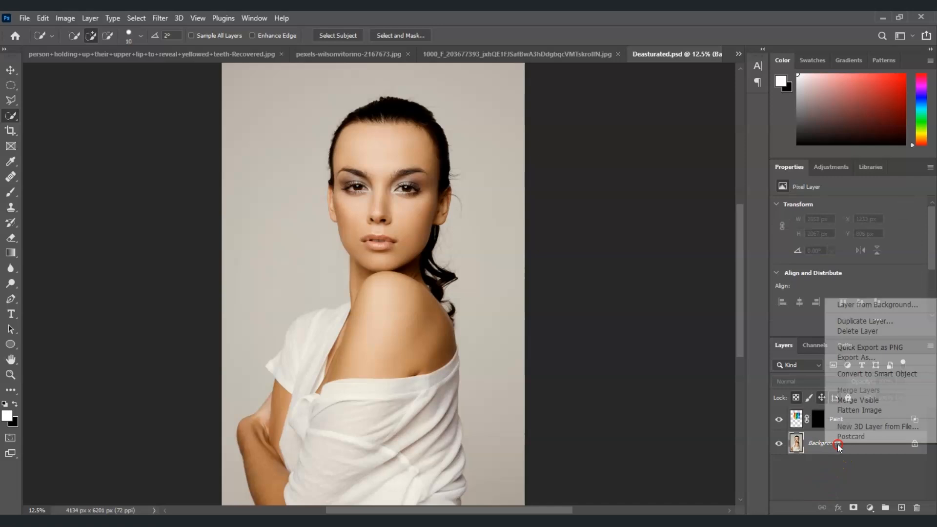
left_click(886, 322)
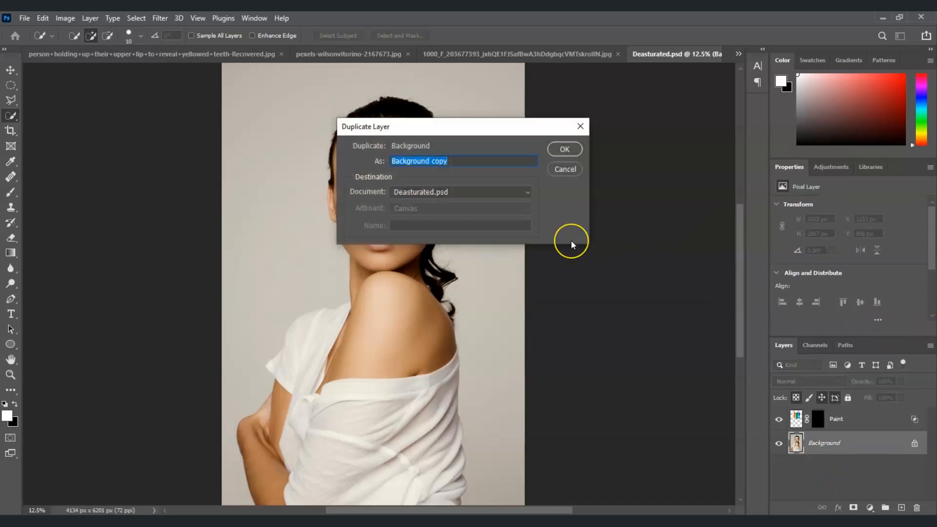
type("FAce")
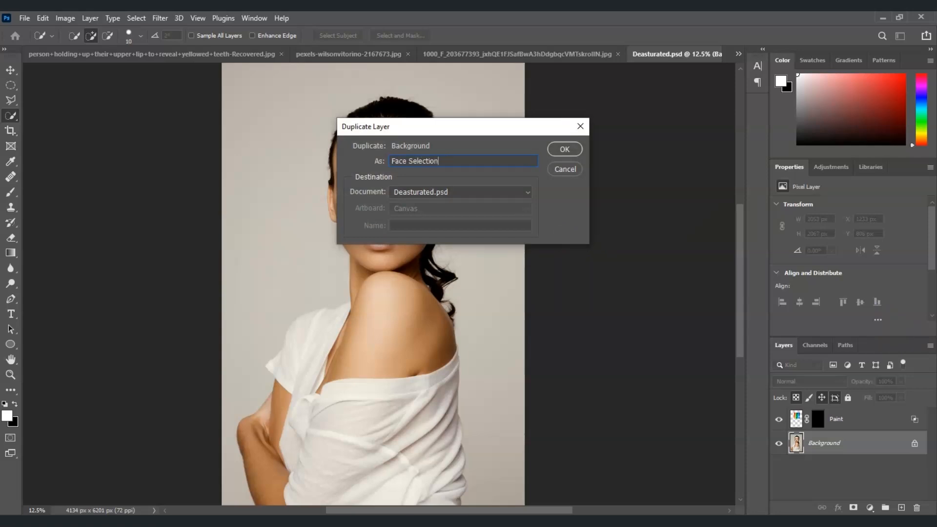
left_click(570, 151)
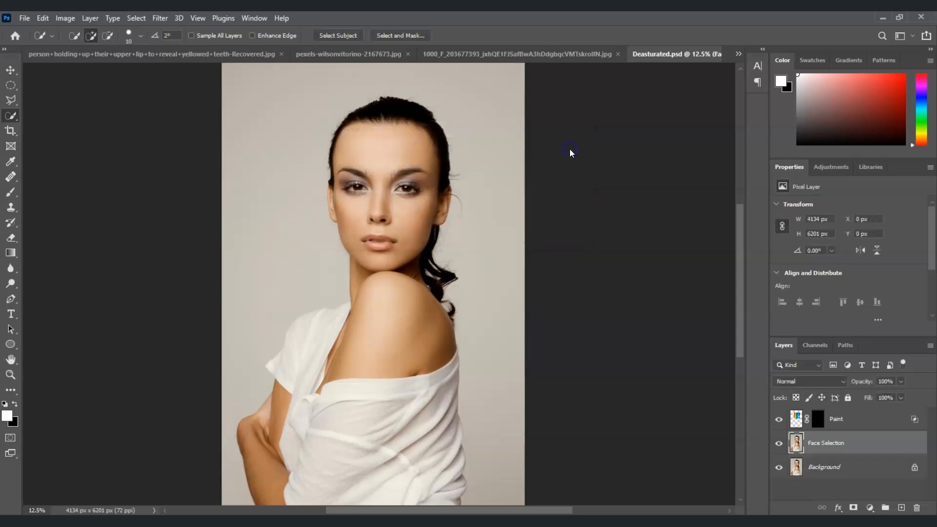
left_click(830, 450)
left_click_drag(830, 450, 847, 412)
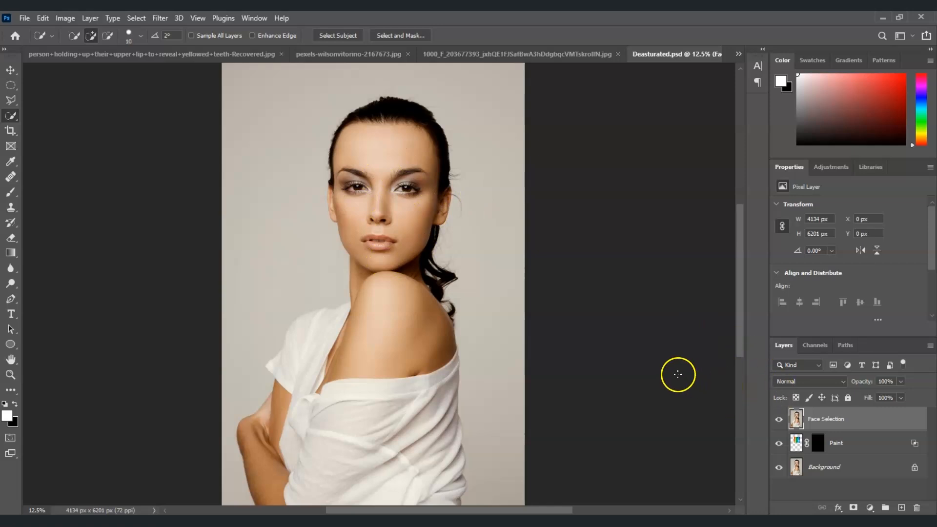
left_click(828, 425)
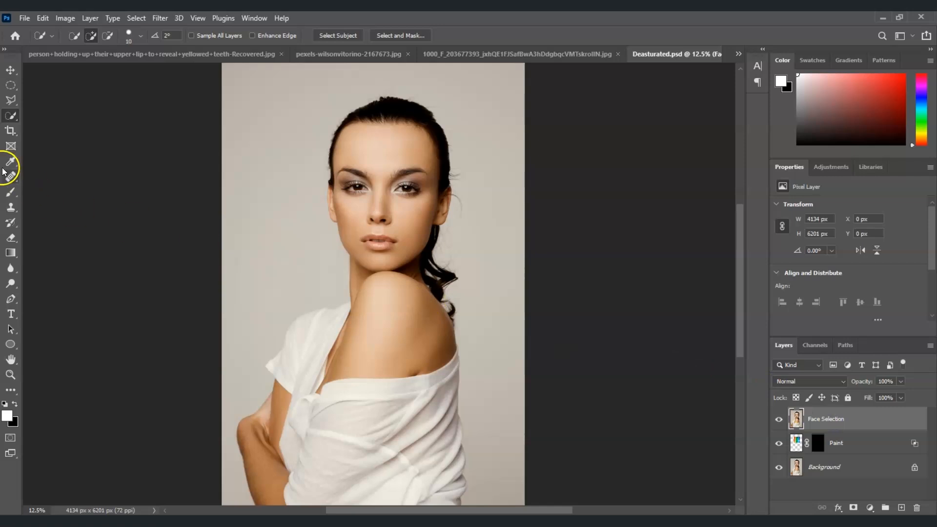
Select the woman's face on the Face Selection layer with the Quick Selection tool, leaving the hair out of the selection.
right_click(9, 122)
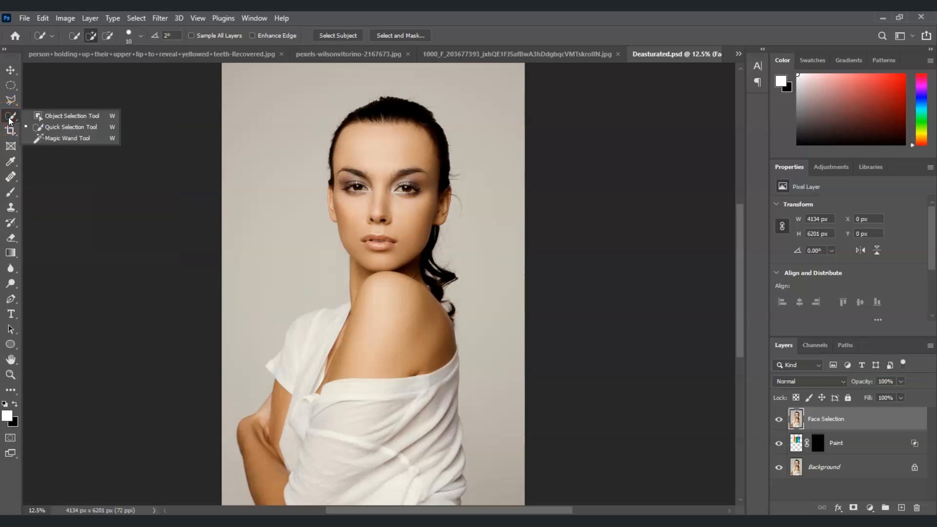
left_click(81, 131)
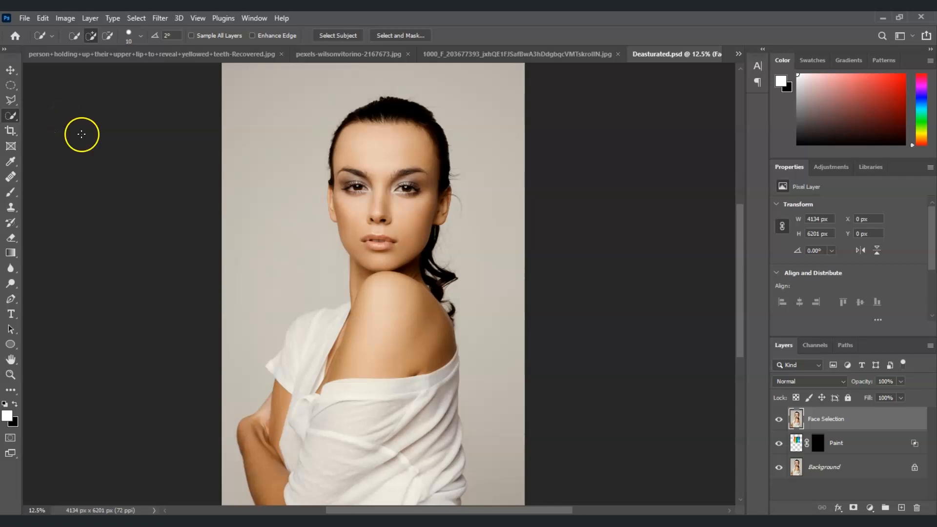
left_click_drag(417, 225, 405, 155)
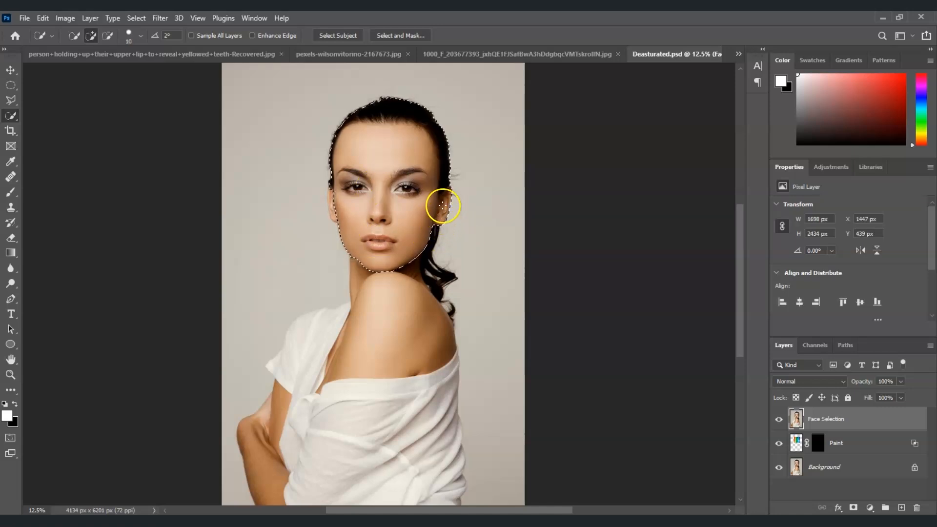
key("alt")
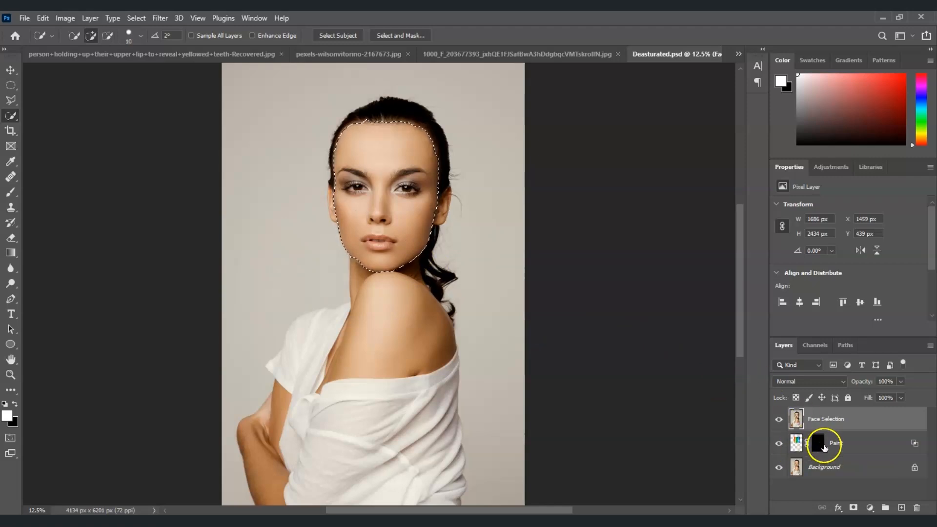
Fill the selected face area on the Paint layer's mask with white.
left_click(822, 447)
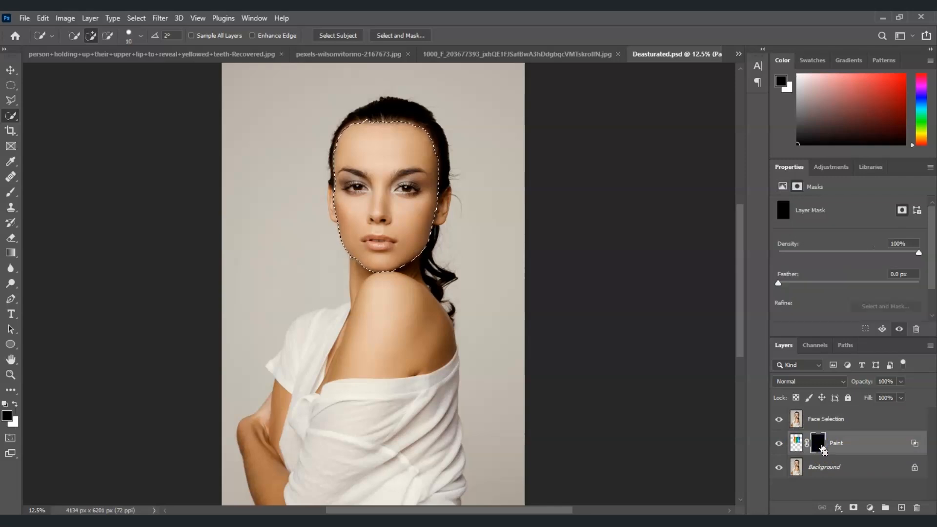
left_click(820, 450)
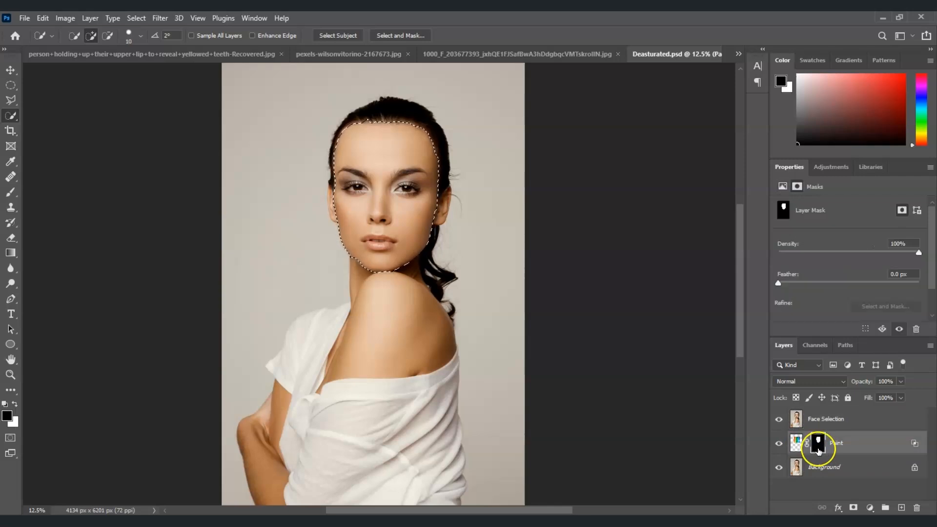
key("g")
key("x")
Hide the Face Selection layer to reveal the rainbow paint on the face.
left_click(796, 443)
left_click(827, 424)
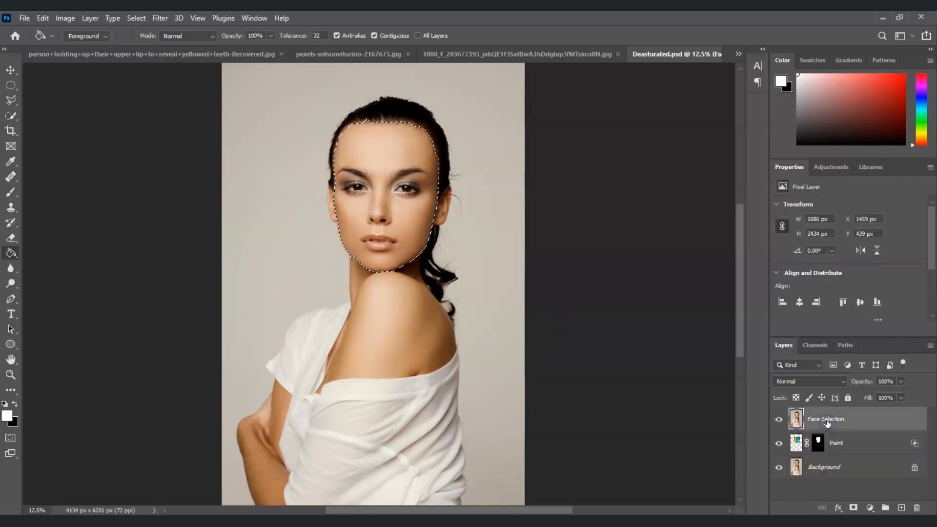
left_click(780, 420)
left_click(780, 422)
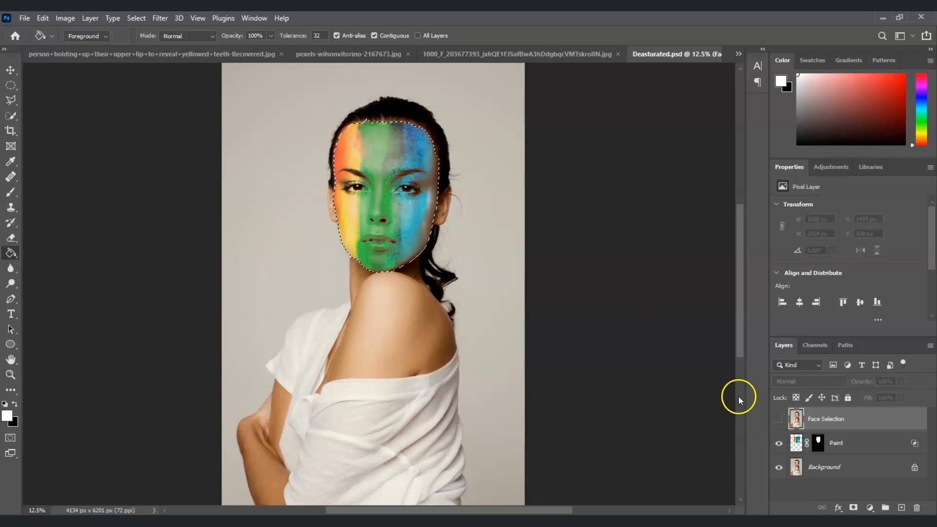
Brush black over the lips on the Paint layer's mask to clear the rainbow color from them.
left_click(822, 446)
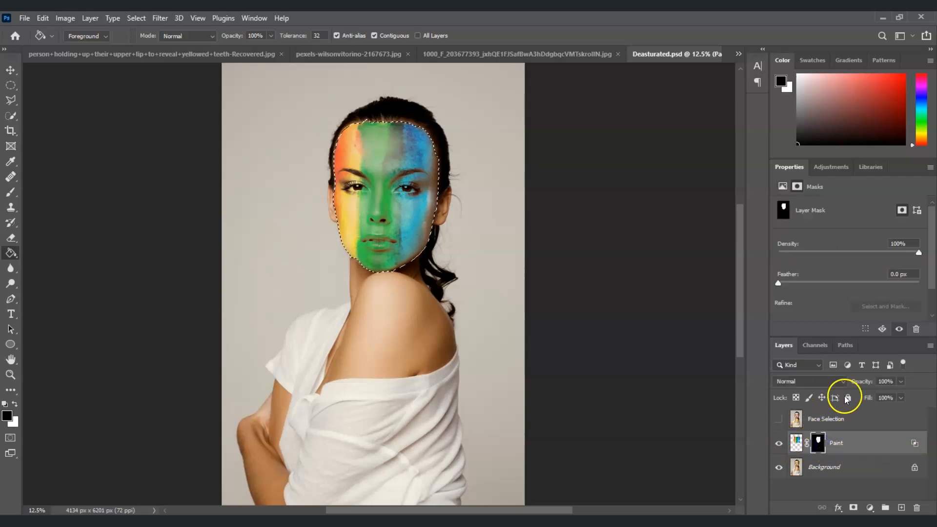
left_click(10, 195)
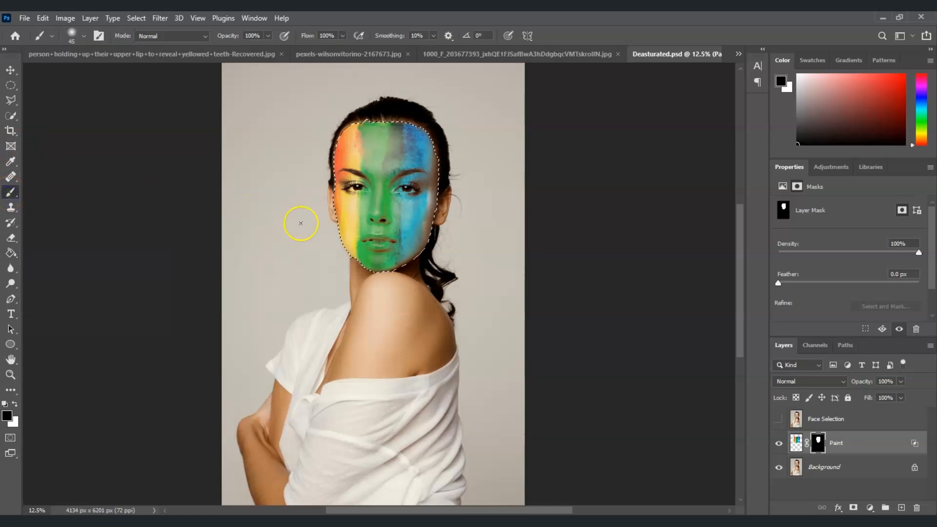
left_click(11, 375)
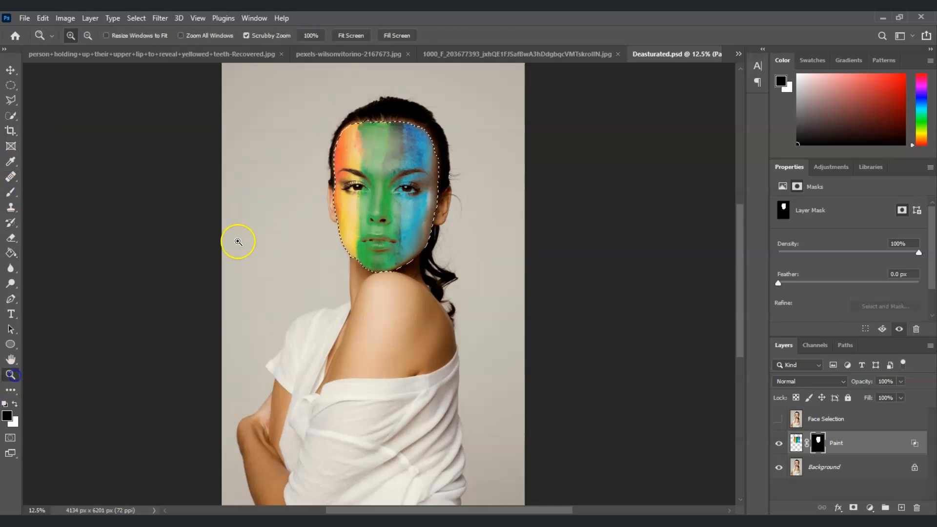
left_click(414, 35)
double_click(506, 152)
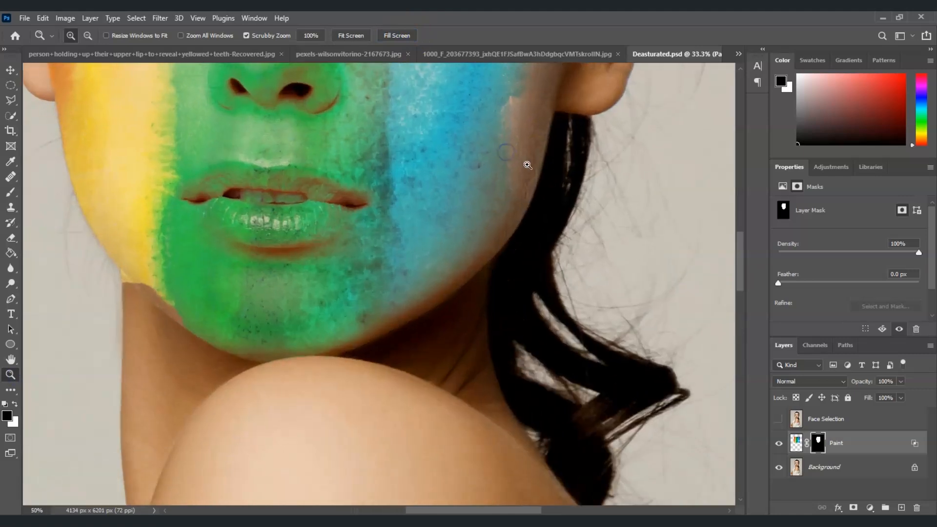
left_click_drag(737, 262, 735, 241)
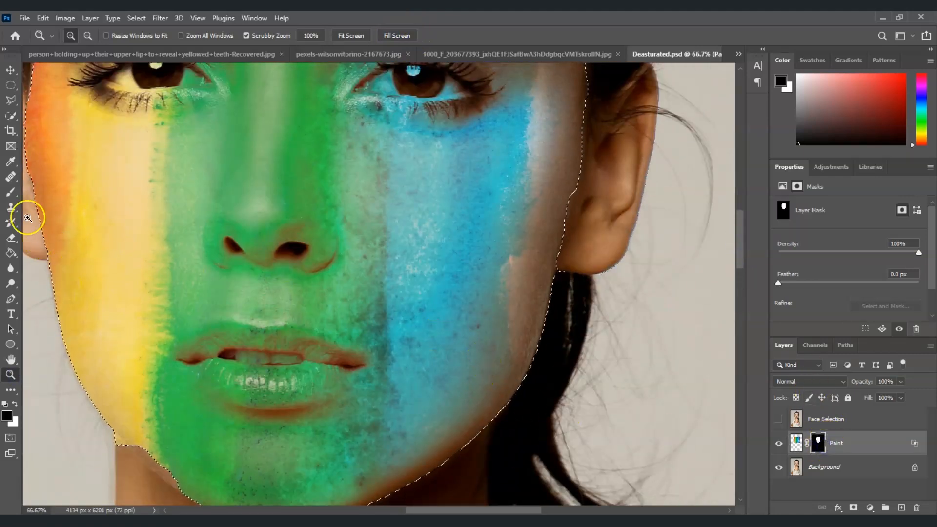
left_click(10, 192)
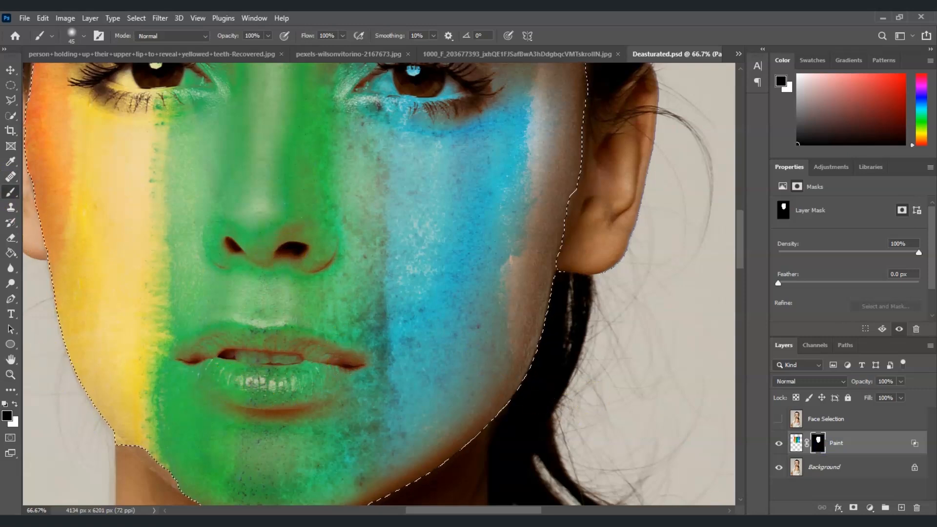
mouse_move(241, 373)
left_mouse_down()
mouse_move(221, 375)
mouse_move(252, 381)
mouse_move(266, 369)
mouse_move(338, 384)
mouse_move(343, 361)
left_mouse_up()
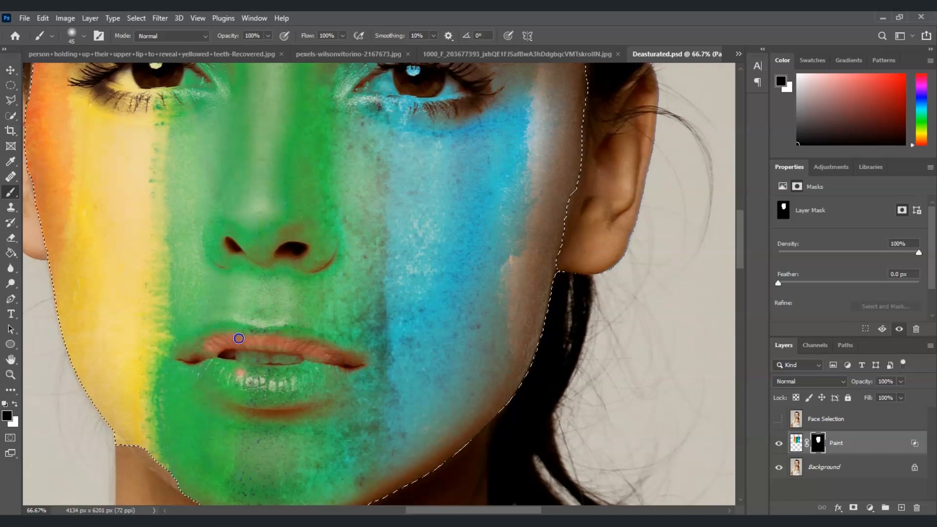
mouse_move(241, 331)
left_mouse_down()
mouse_move(219, 361)
mouse_move(293, 356)
mouse_move(286, 329)
mouse_move(313, 386)
mouse_move(253, 399)
left_mouse_up()
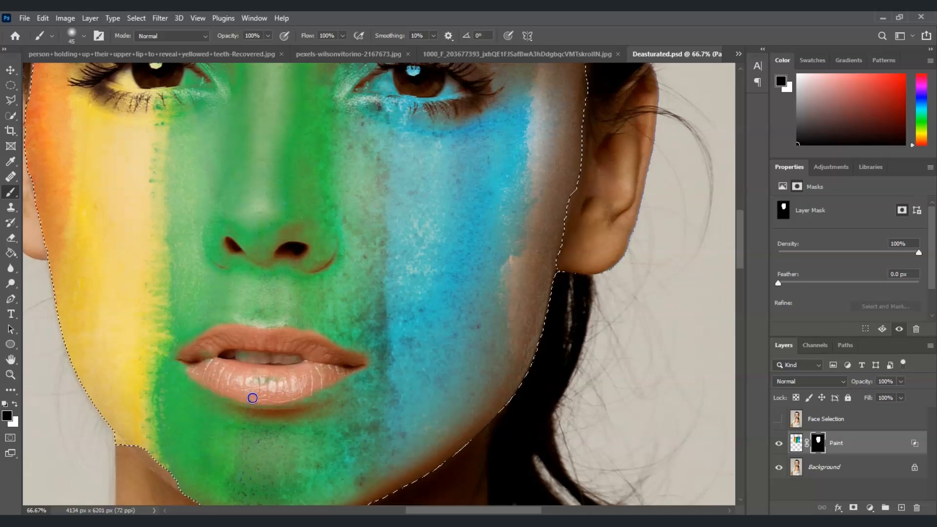
mouse_move(296, 330)
left_mouse_down()
mouse_move(207, 335)
mouse_move(181, 357)
left_mouse_up()
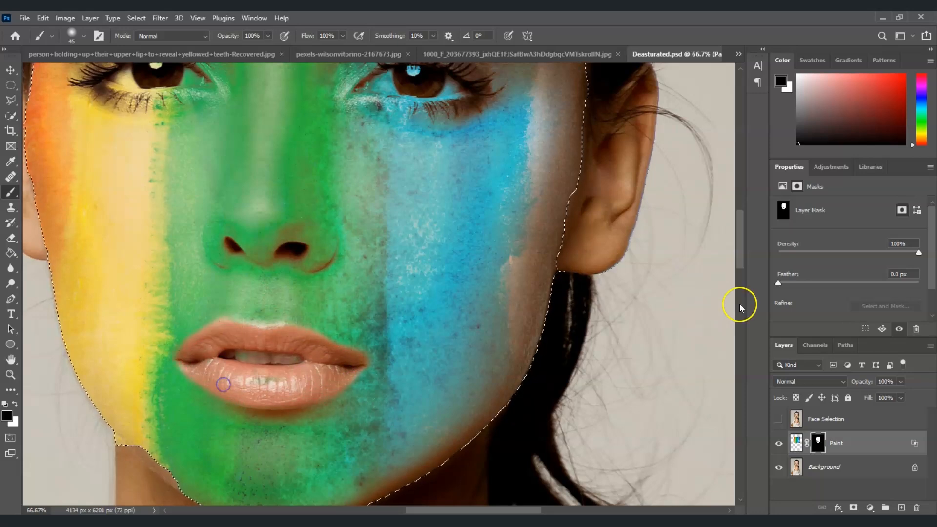
left_click_drag(736, 262, 736, 230)
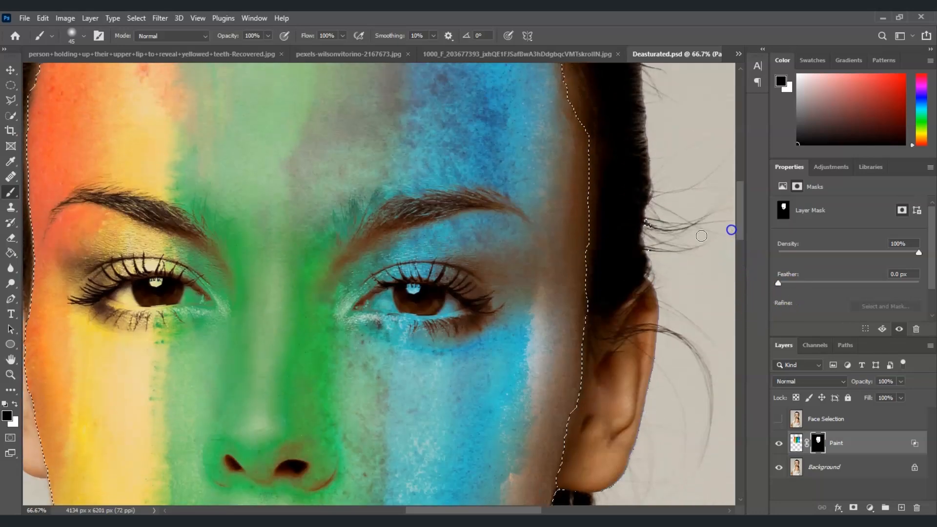
Brush black over both eyes on the Paint layer's mask to clear the rainbow color from them.
mouse_move(413, 300)
left_mouse_down()
mouse_move(459, 314)
mouse_move(366, 287)
mouse_move(462, 315)
left_mouse_up()
mouse_move(184, 292)
left_mouse_down()
mouse_move(202, 303)
mouse_move(180, 272)
mouse_move(115, 312)
left_mouse_up()
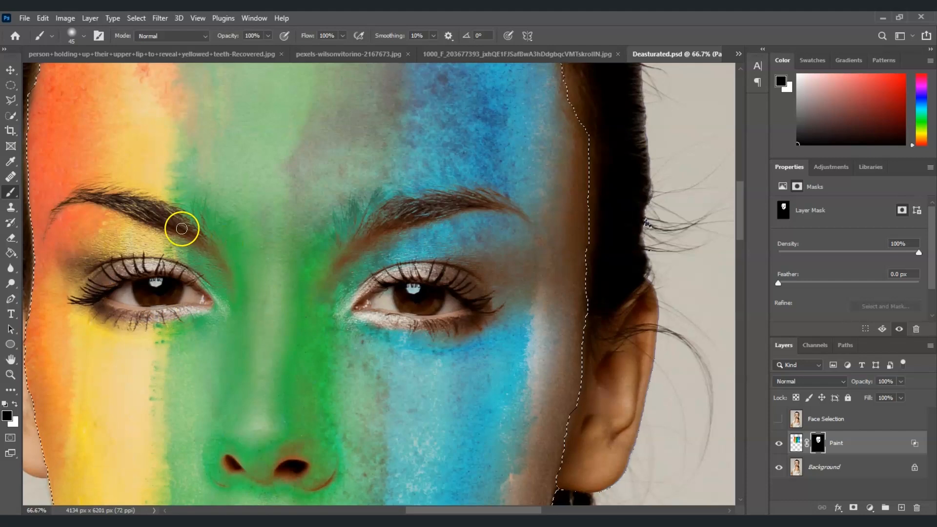
scroll(345, 314, "up", 3)
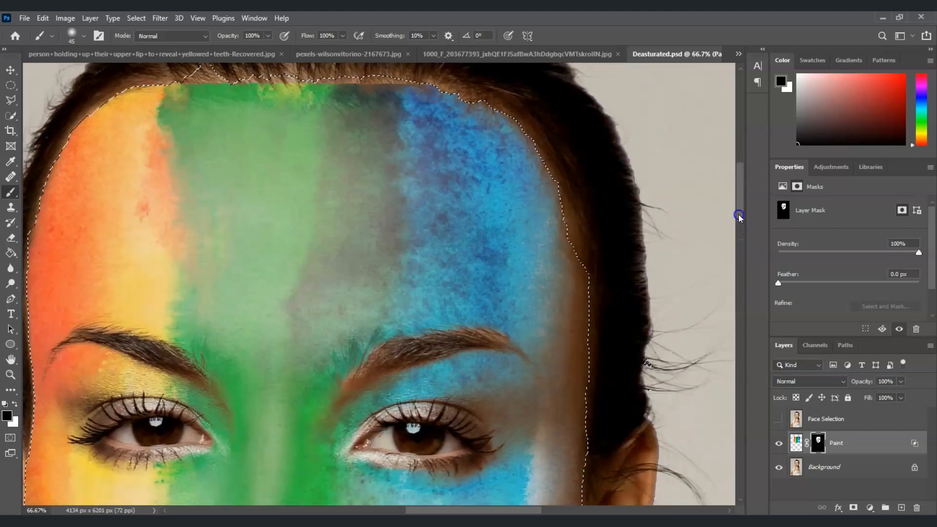
scroll(105, 253, "down", 10)
scroll(210, 330, "up", 10)
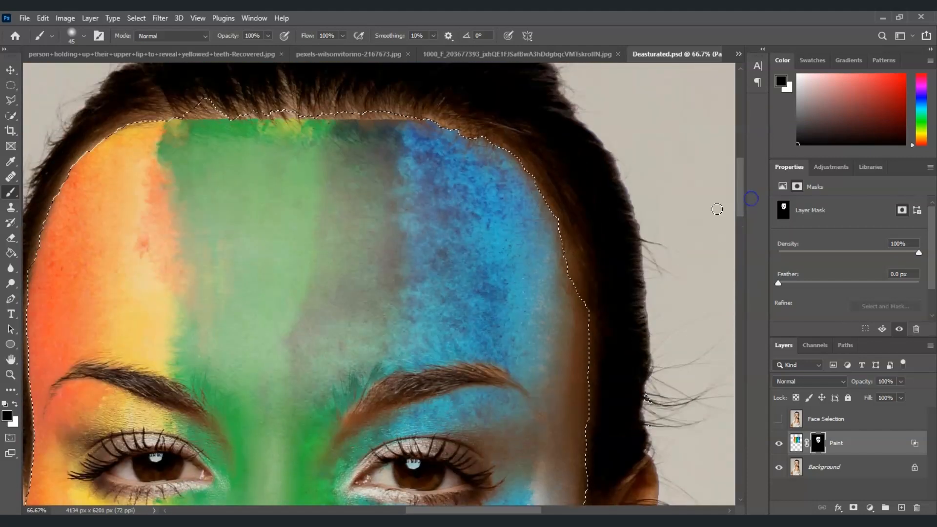
Deselect the active selection around the woman's face, with the whole portrait fitted on screen.
left_click(22, 372)
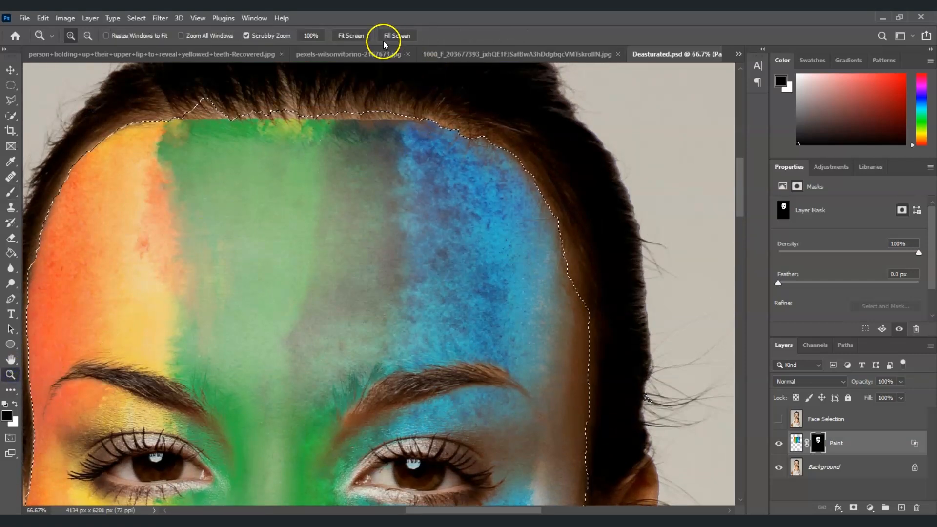
left_click(351, 35)
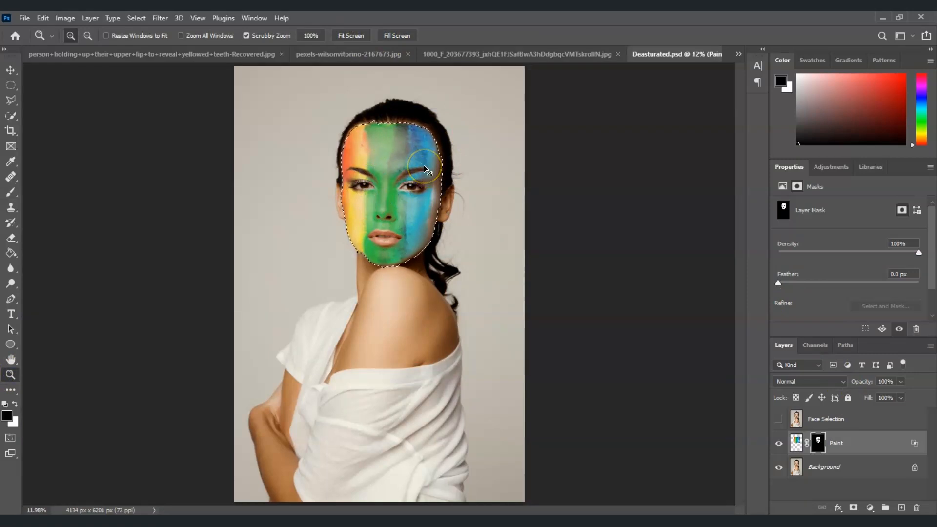
key("ctrl+d")
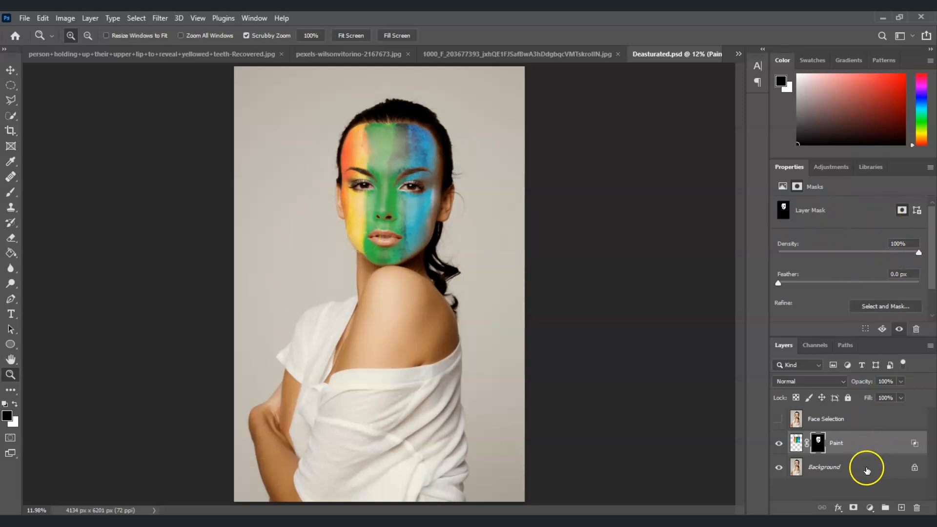
Hide the Paint layer and show it again to compare the portrait without and with the rainbow face paint.
left_click(778, 443)
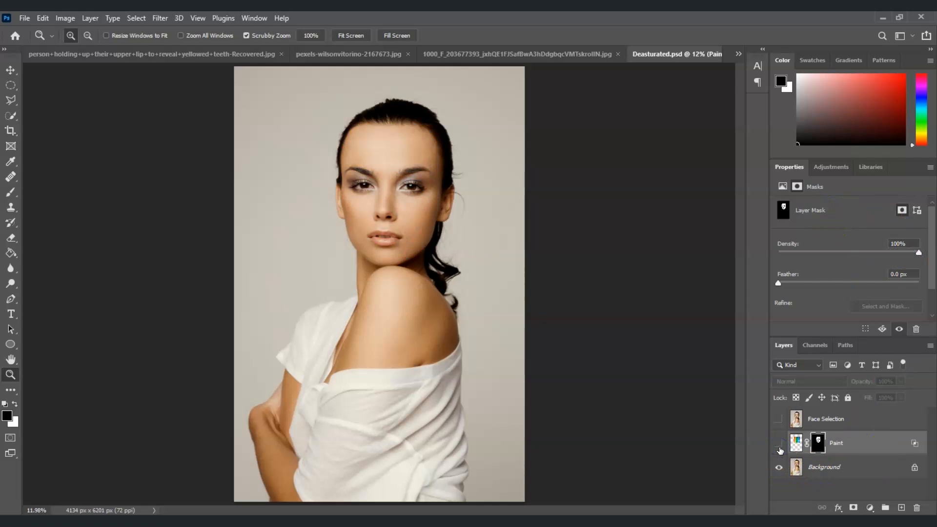
left_click(780, 445)
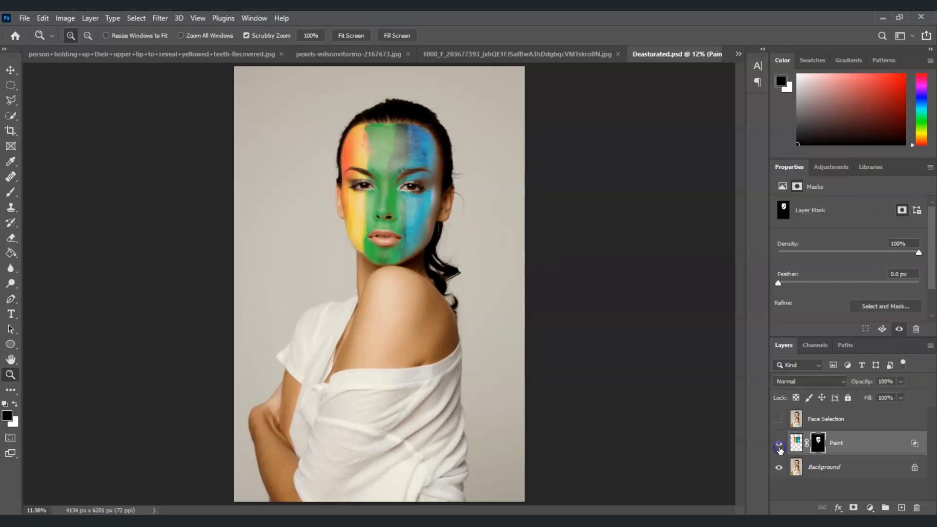